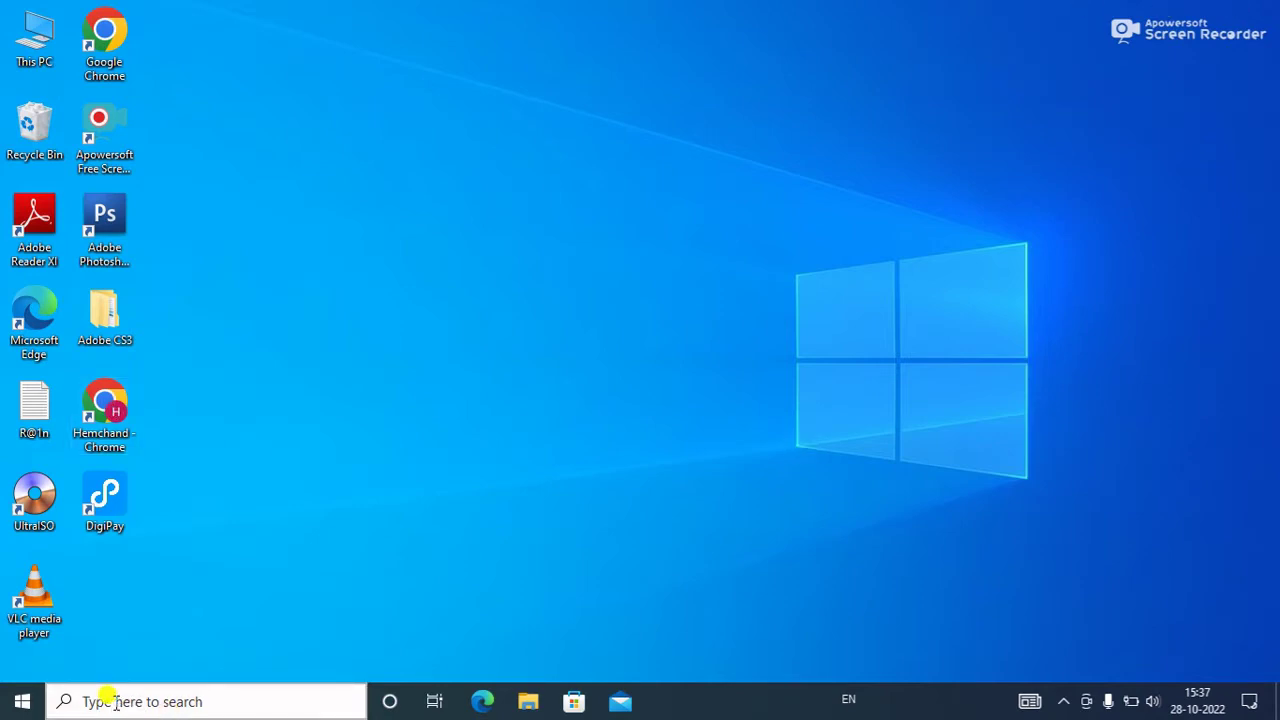
- Search Windows for "services" and open the Services console
click(115, 702)
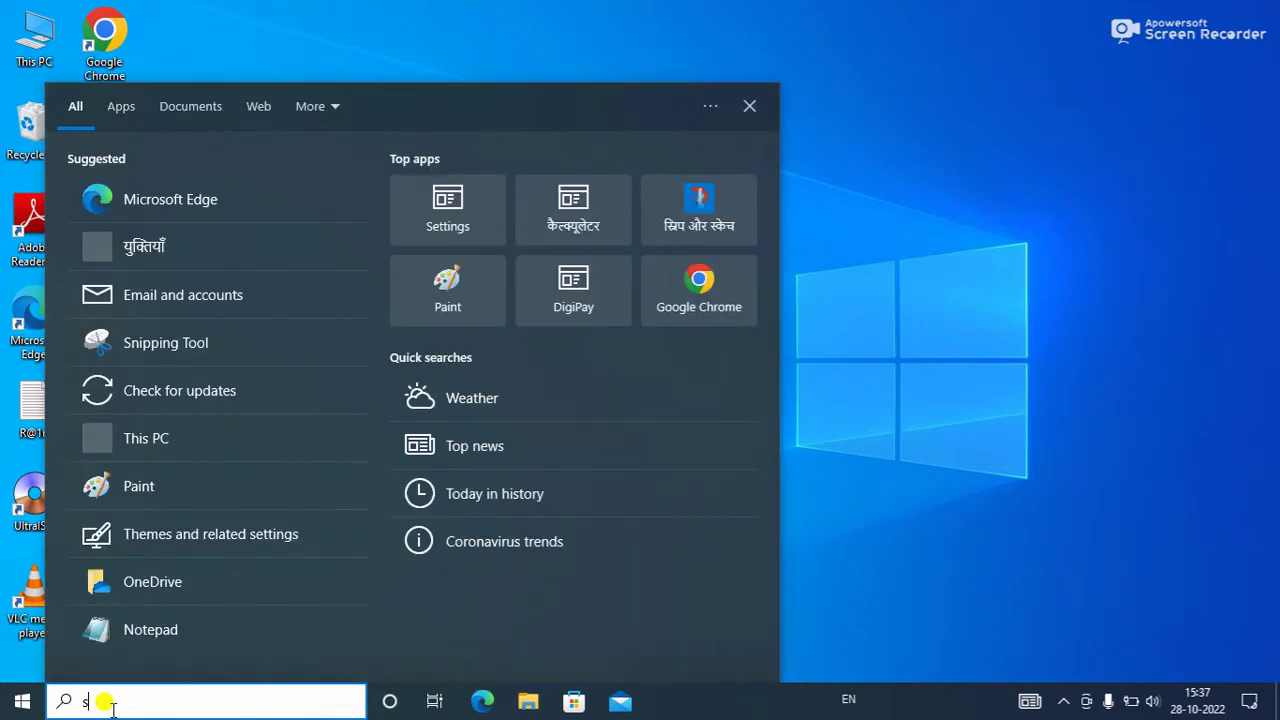
text(services)
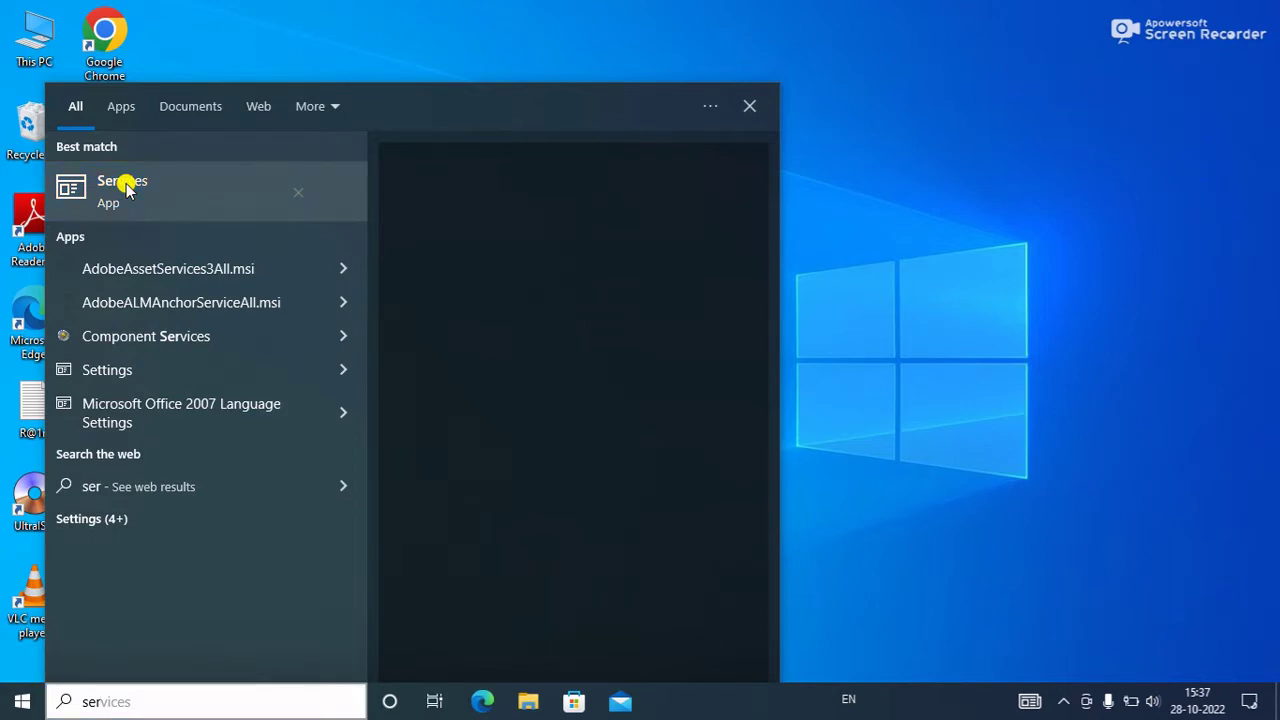
click(126, 190)
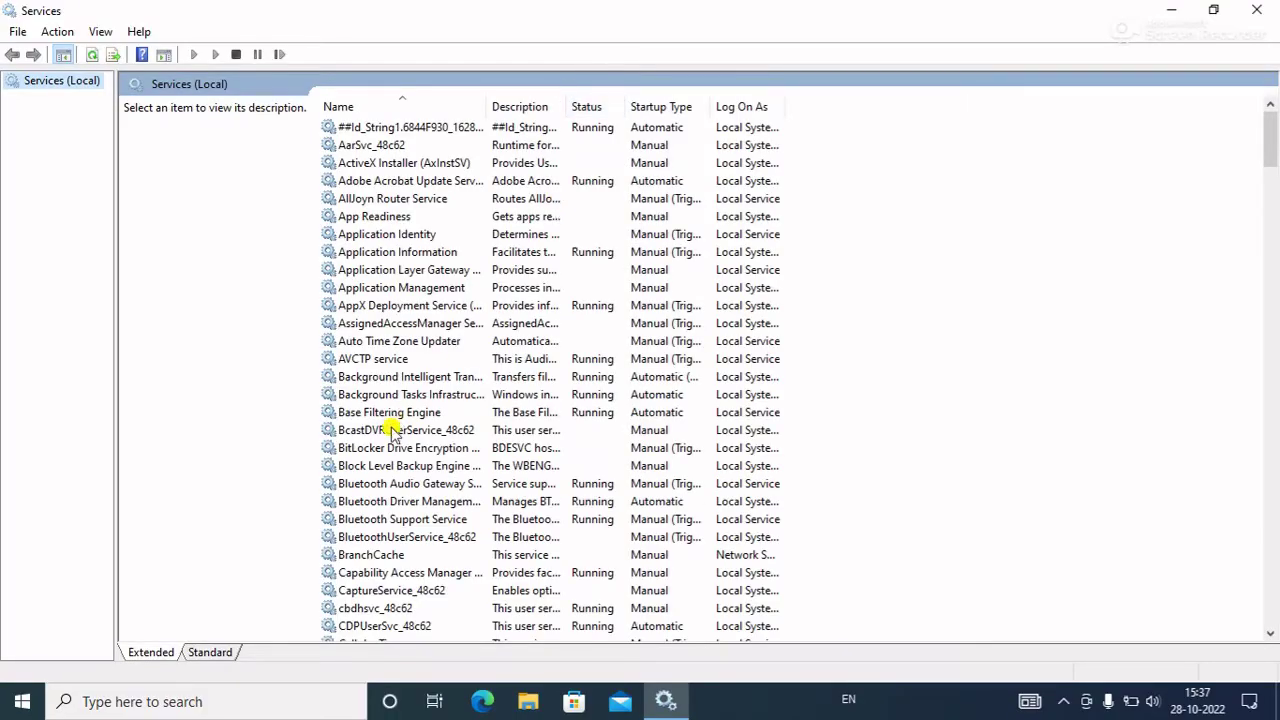
- Find the Windows Update service in the list and open its properties
scroll(394, 450, down, 15)
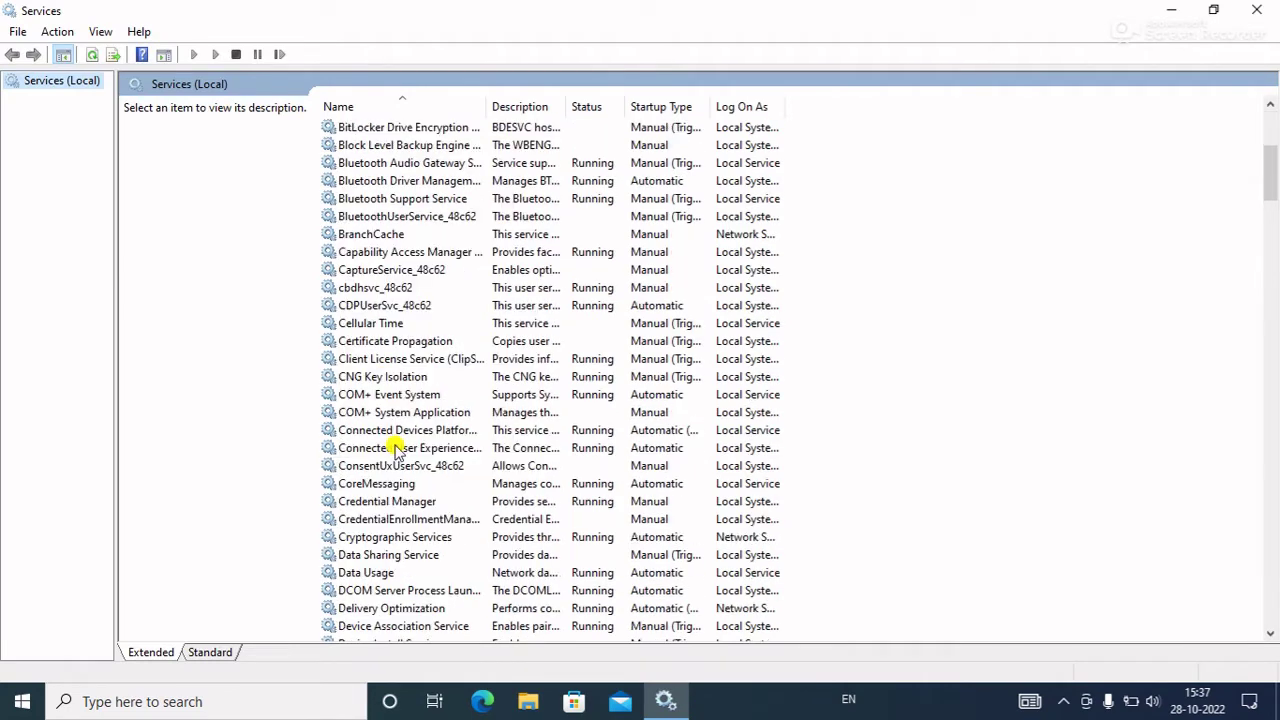
scroll(398, 465, down, 20)
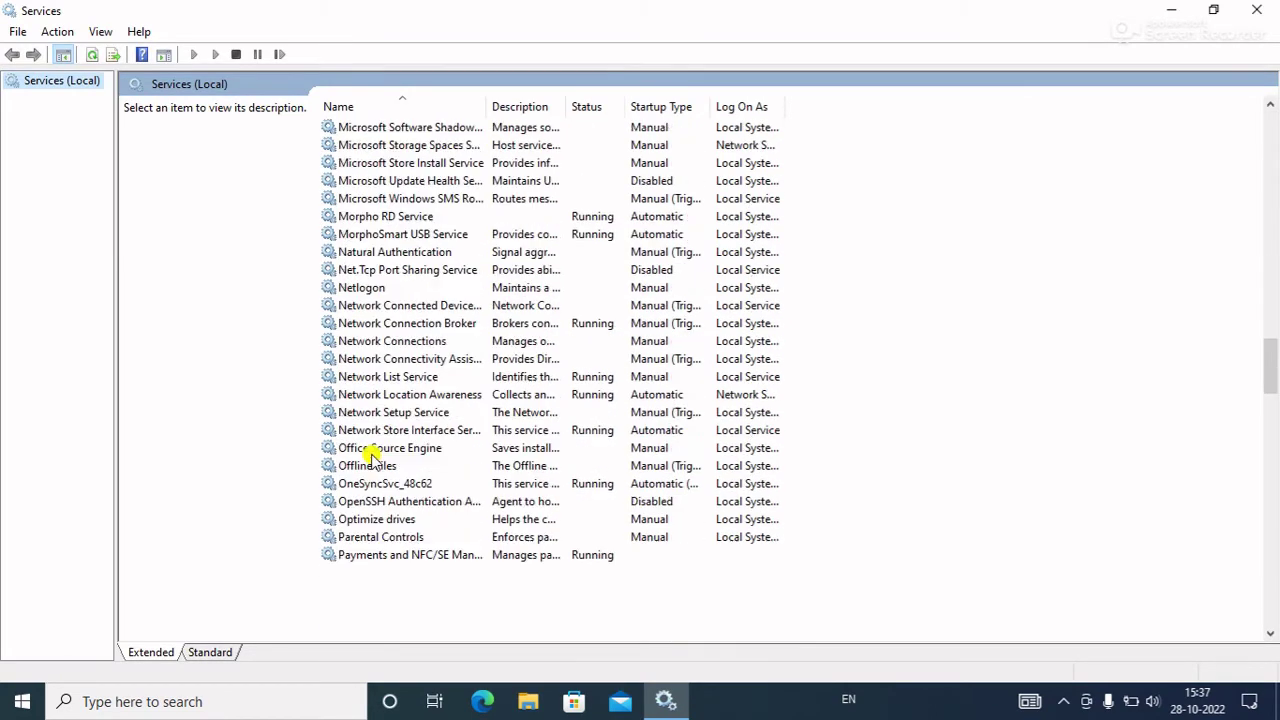
scroll(372, 465, down, 20)
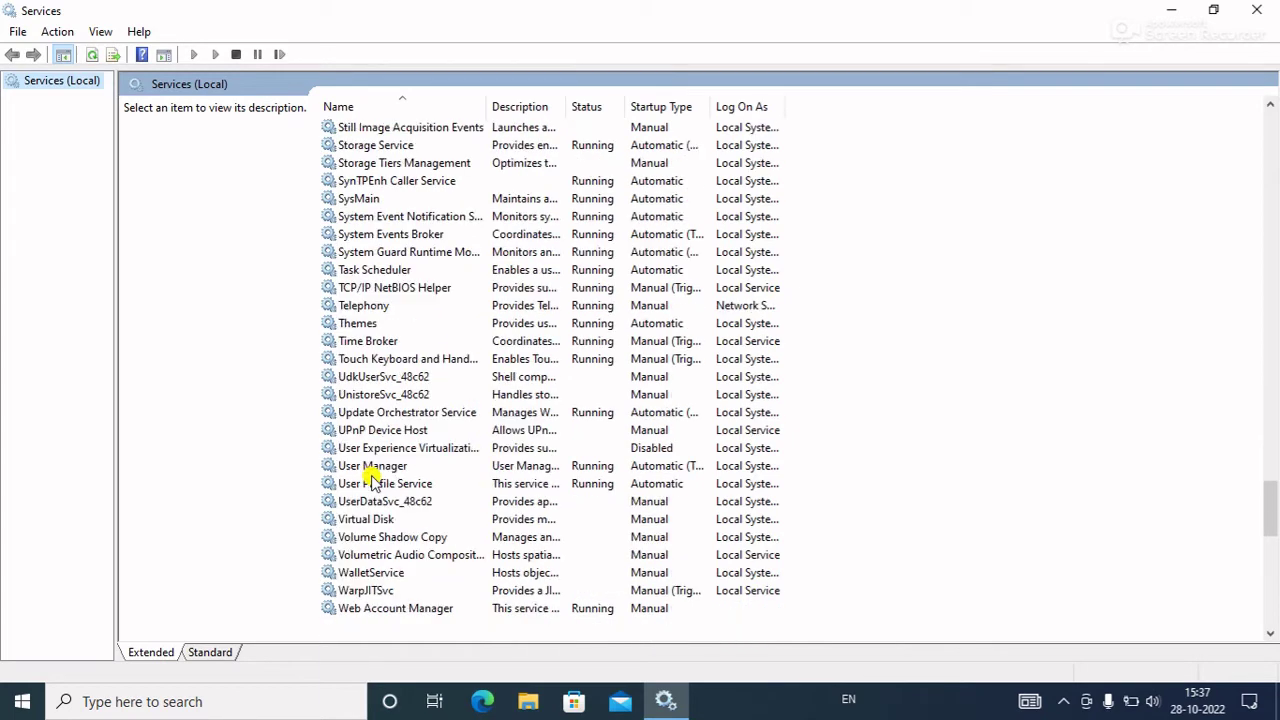
scroll(372, 485, down, 6)
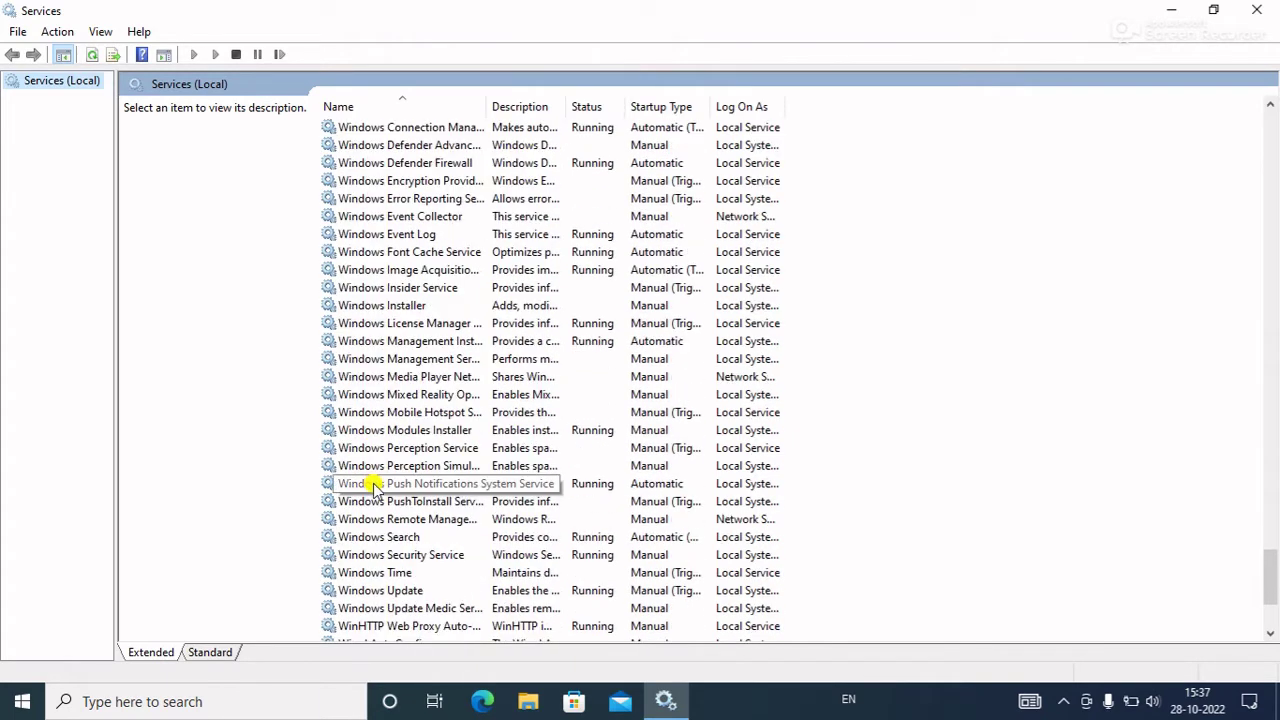
click(362, 592)
right_click(362, 592)
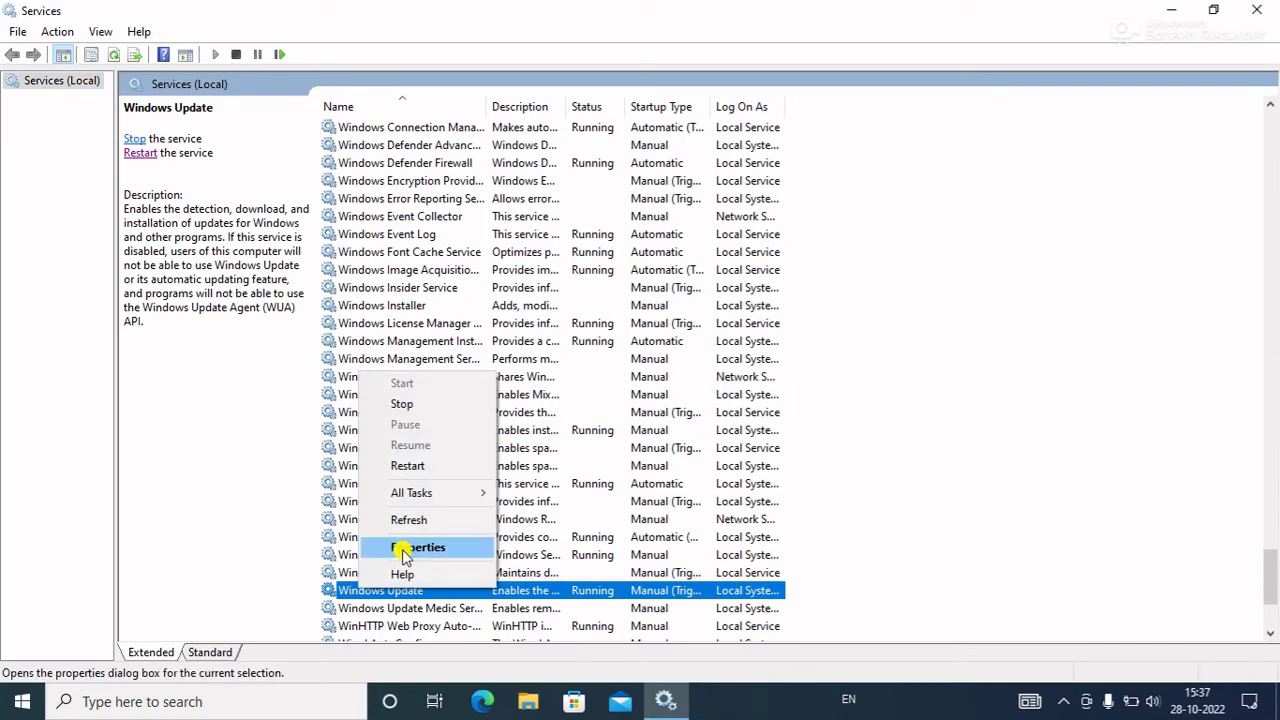
click(432, 548)
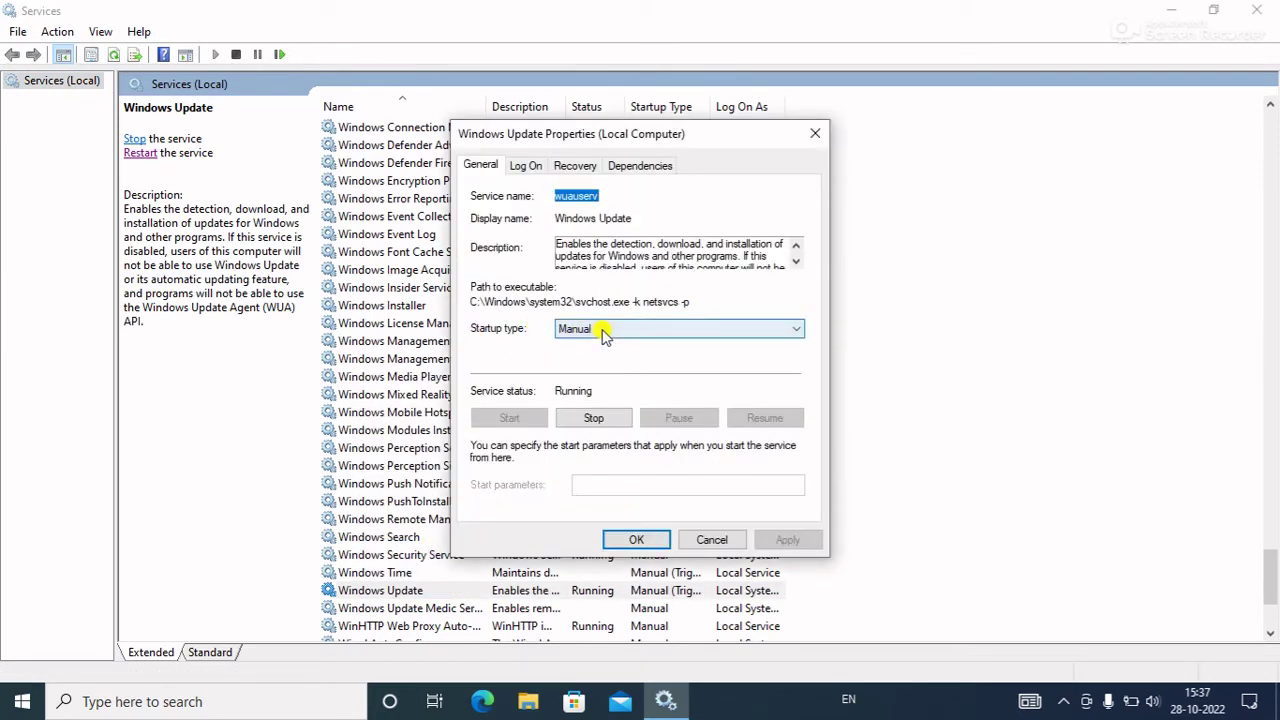
- Set the Windows Update service's startup type to Disabled, confirm the change and close the Services console
click(591, 330)
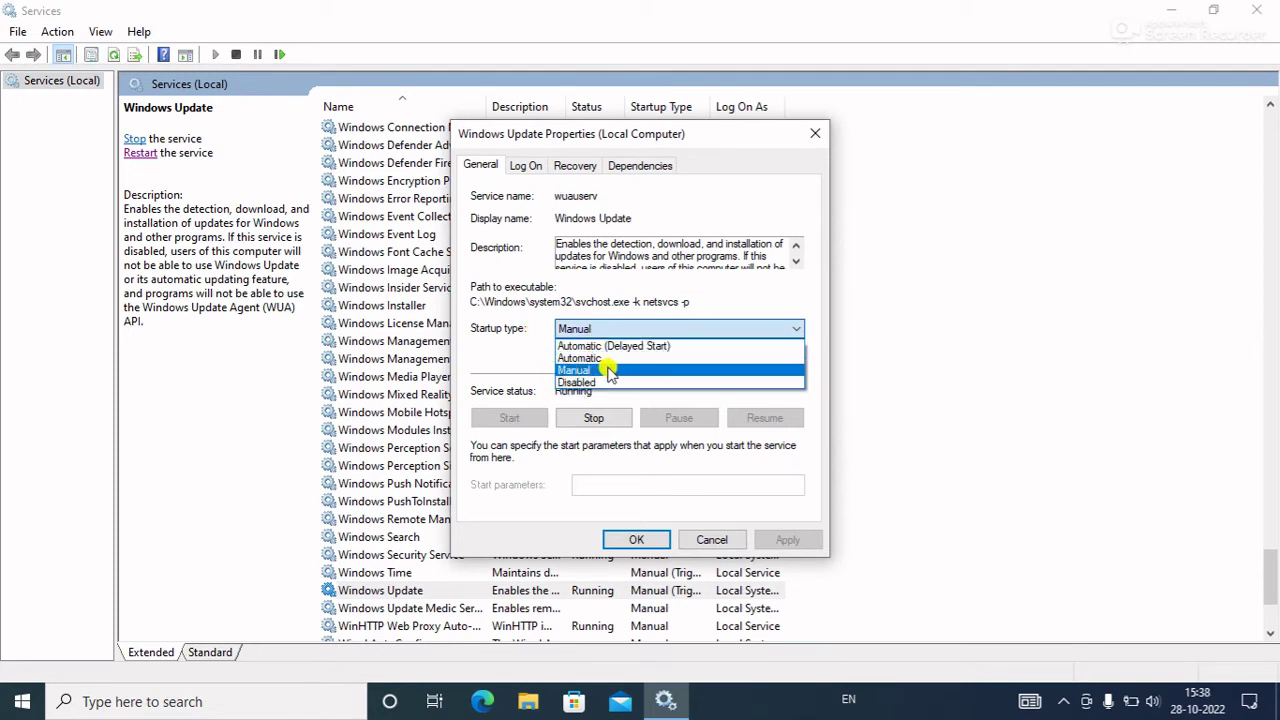
click(577, 382)
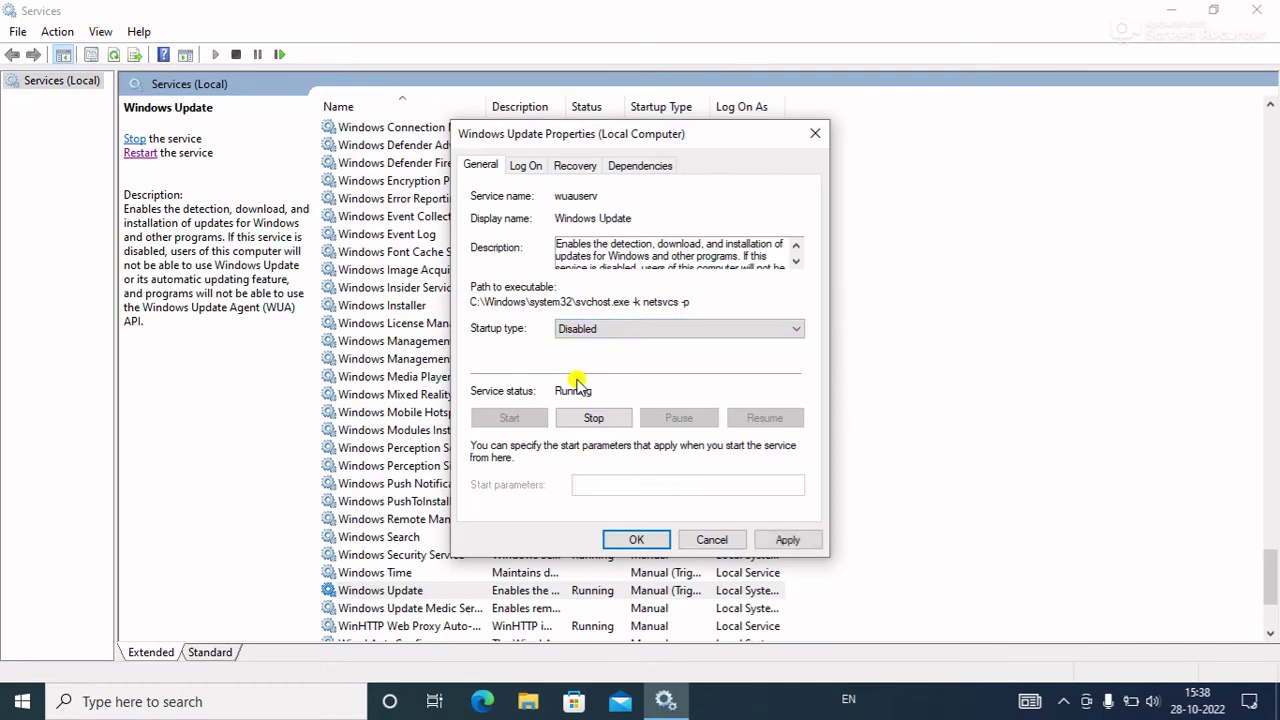
click(637, 540)
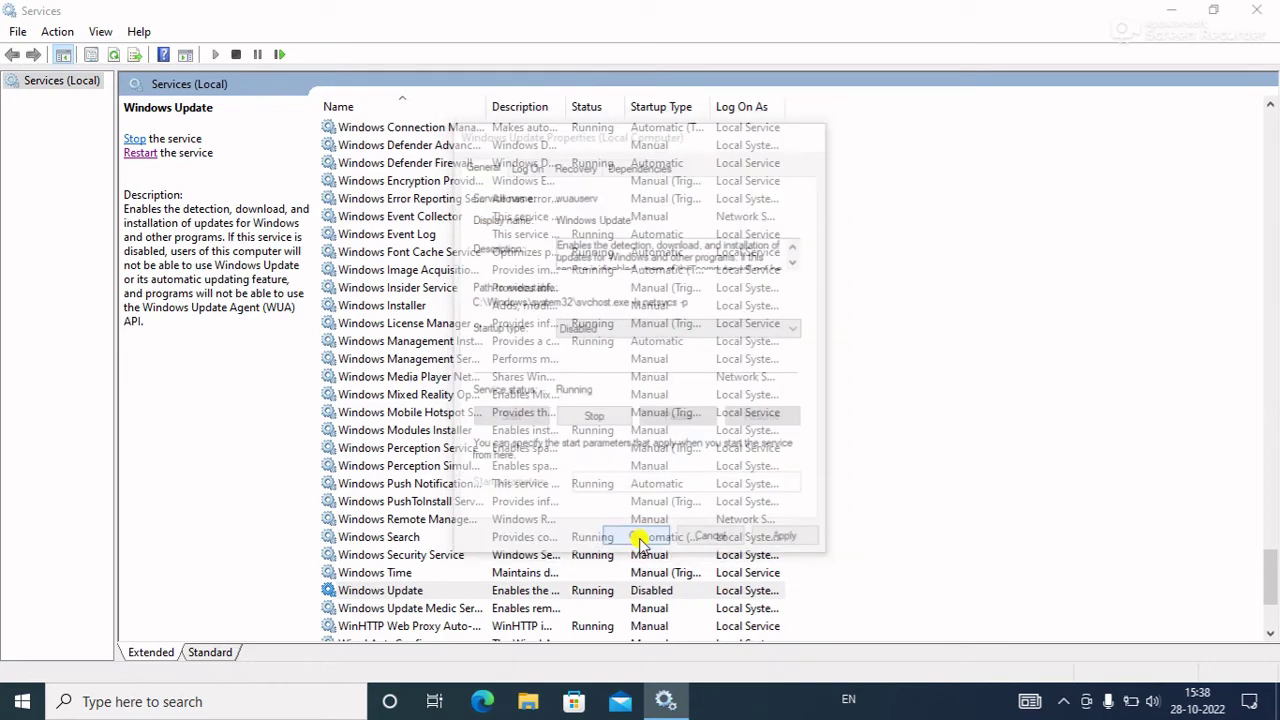
click(1256, 10)
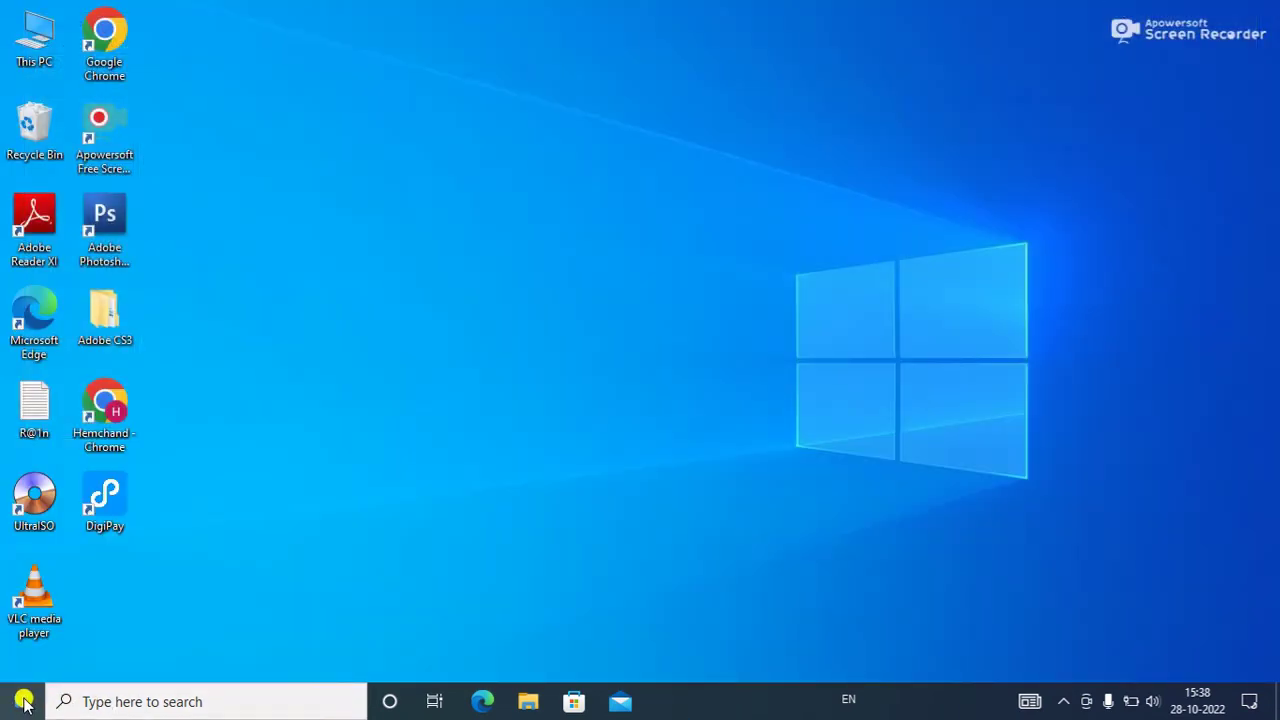
- Open the Background apps page of the Privacy settings in Windows Settings to check whether apps may run in the background
click(20, 700)
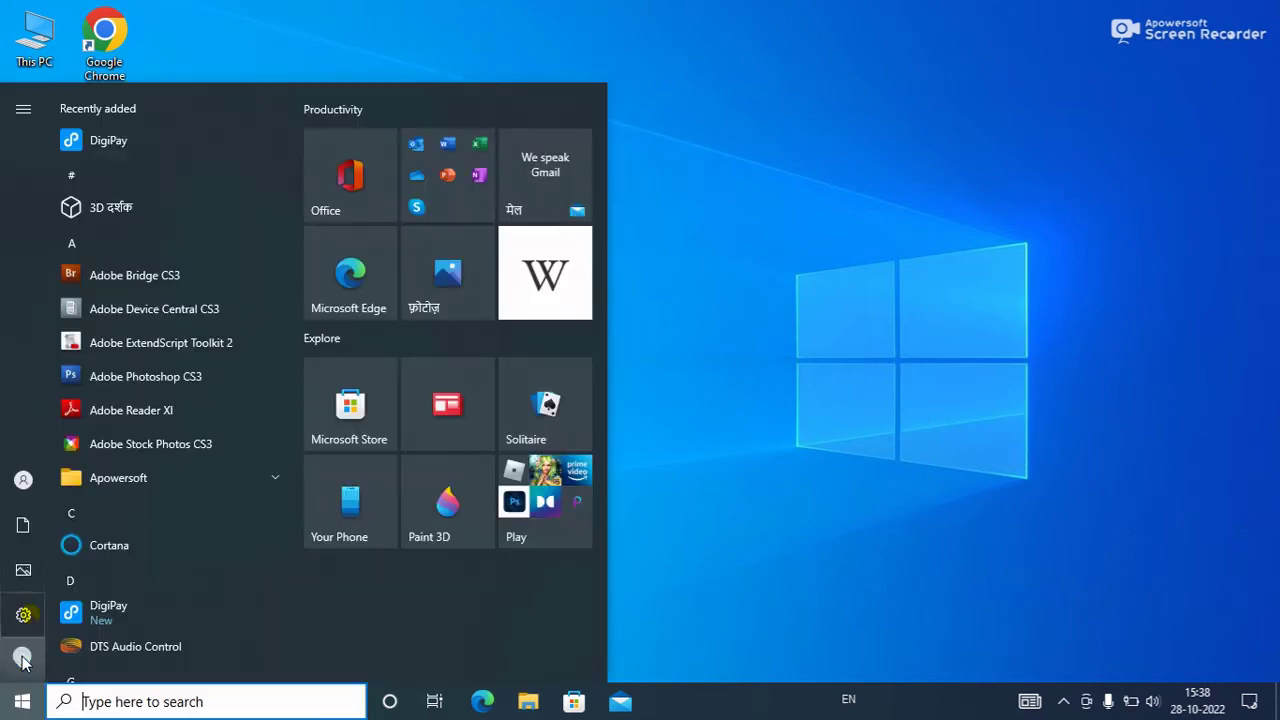
mouse_move(27, 616)
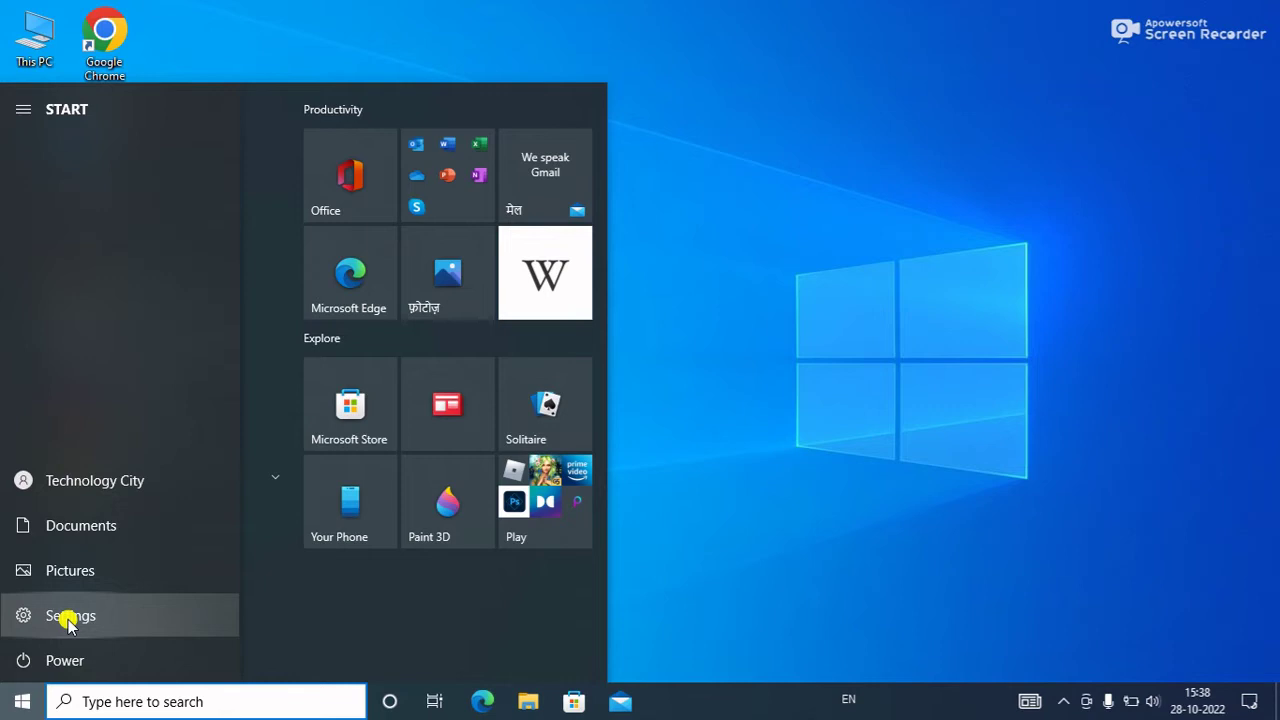
click(68, 620)
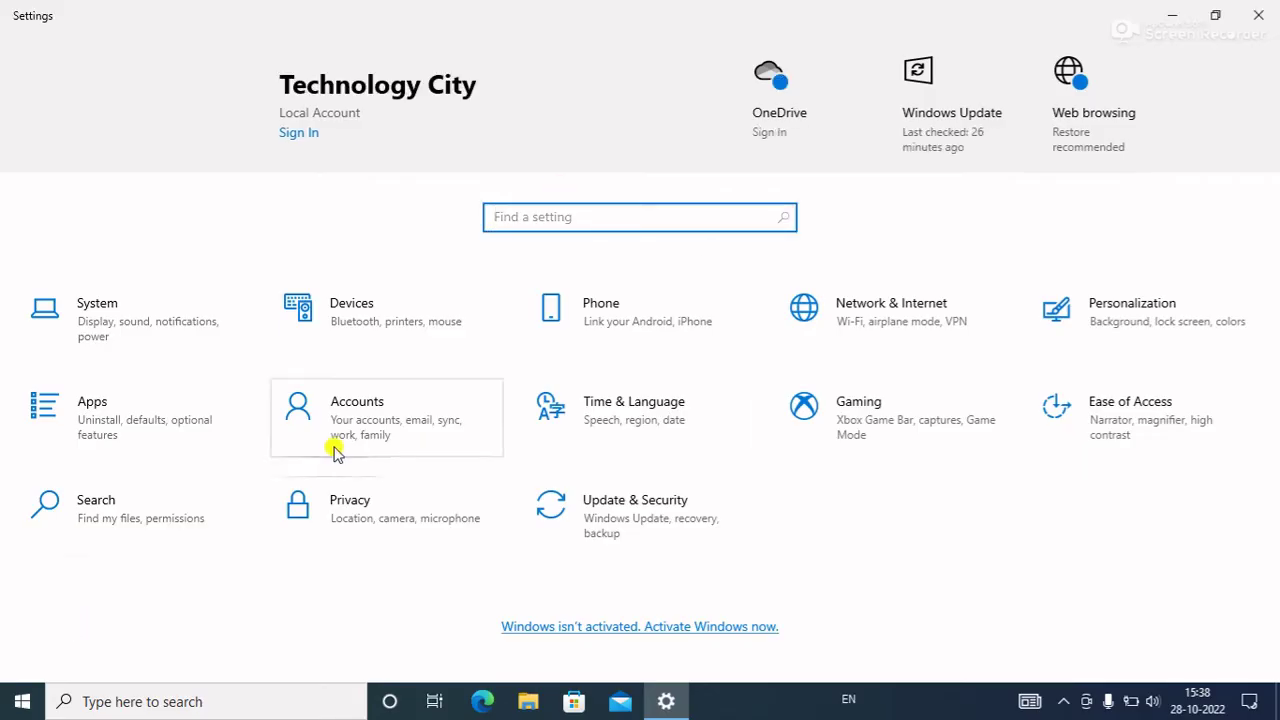
click(349, 506)
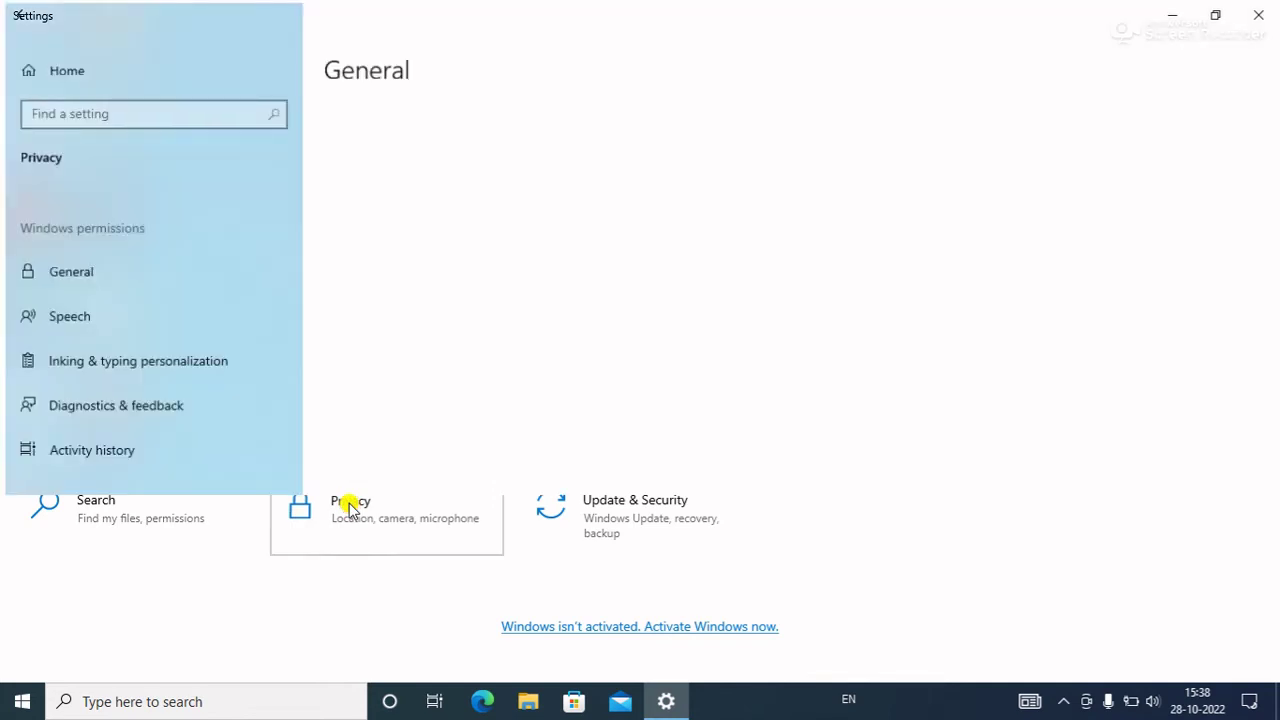
scroll(150, 440, down, 10)
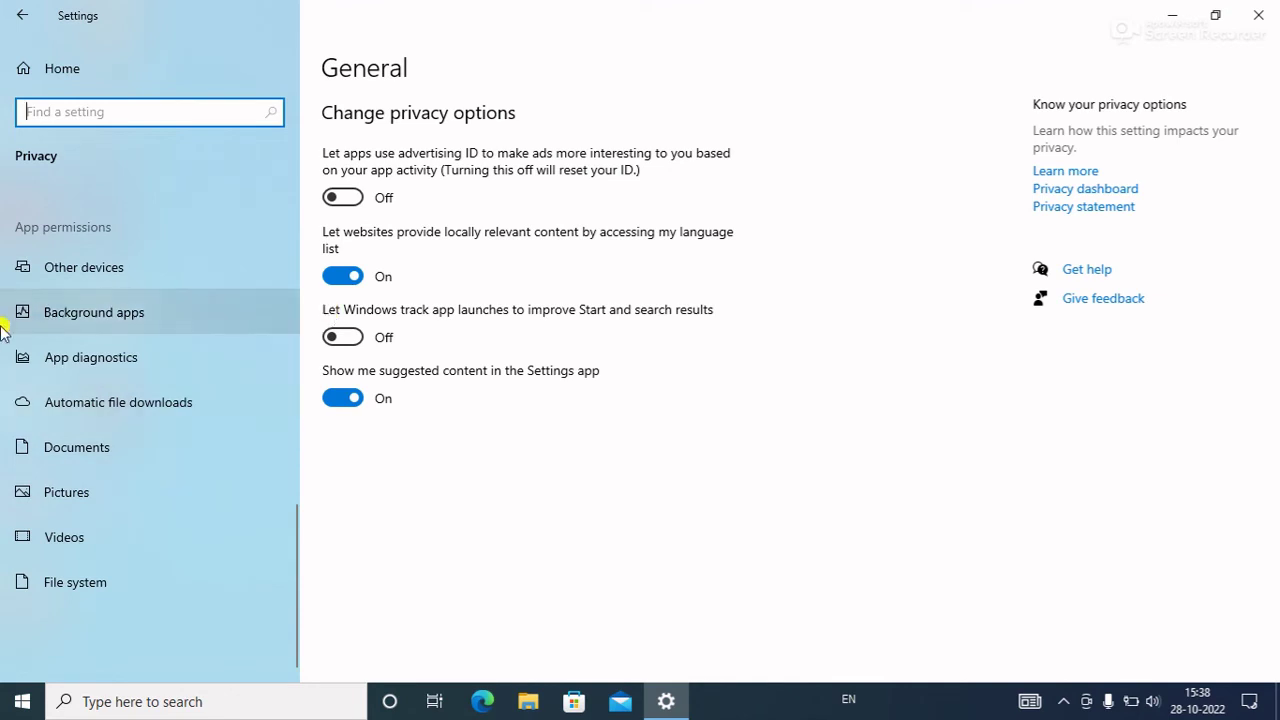
click(131, 314)
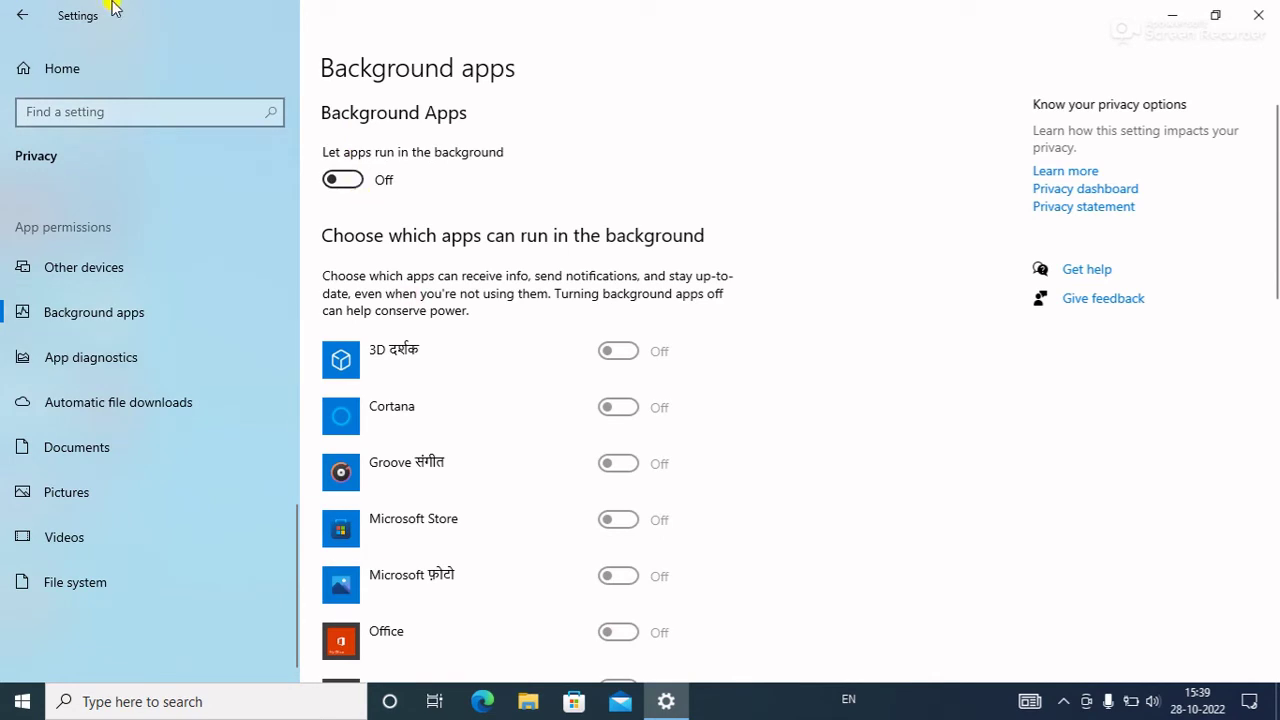
- Check the sync options on the Sync your settings page under Accounts, and close Settings
click(18, 16)
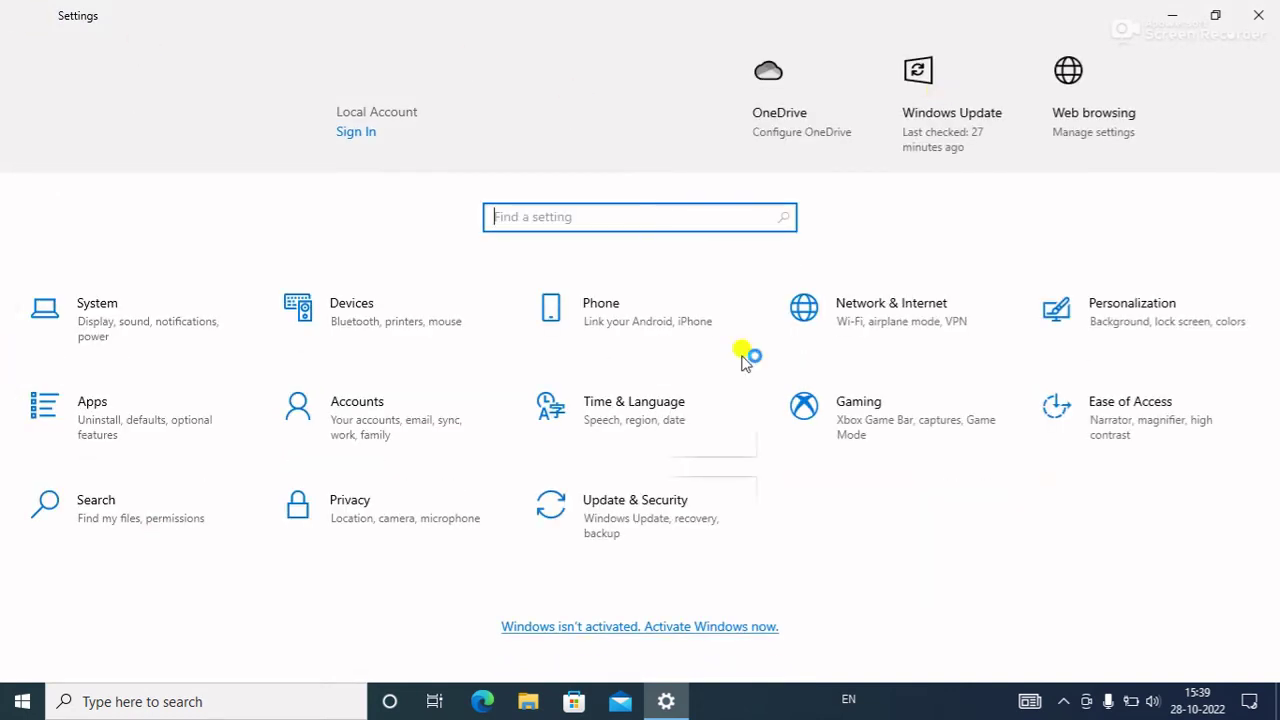
click(353, 406)
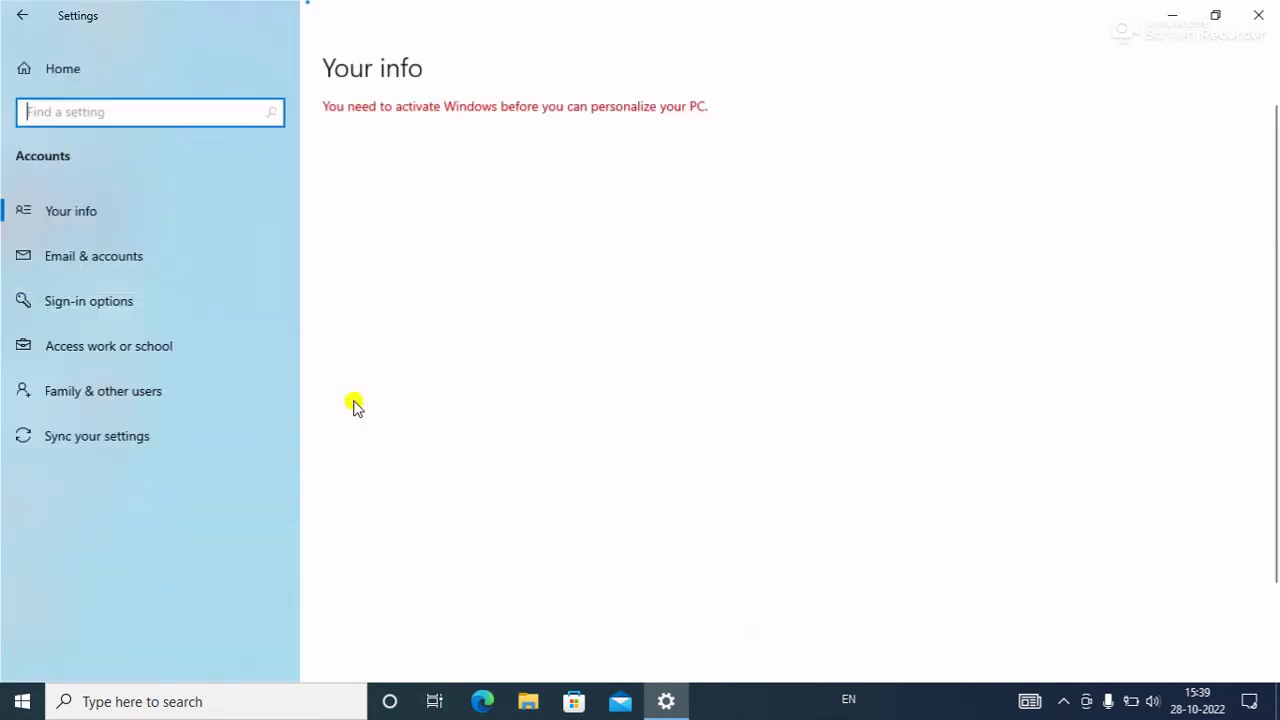
click(86, 447)
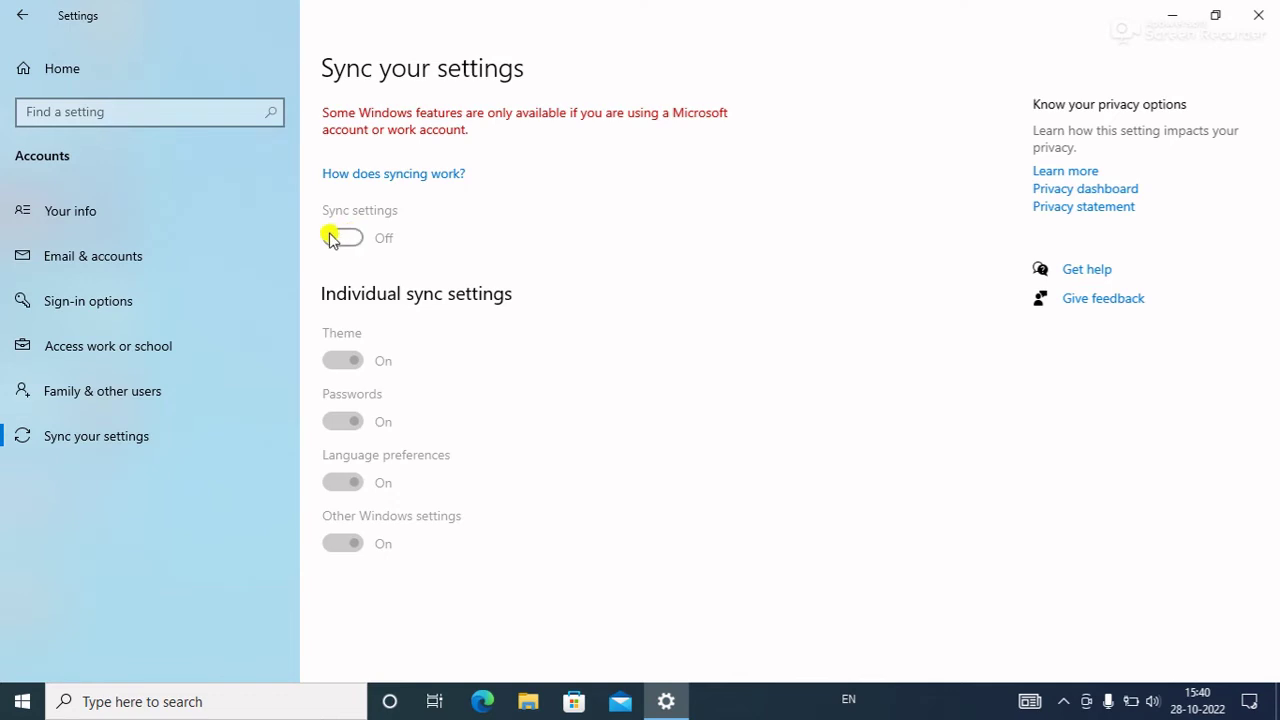
click(1262, 12)
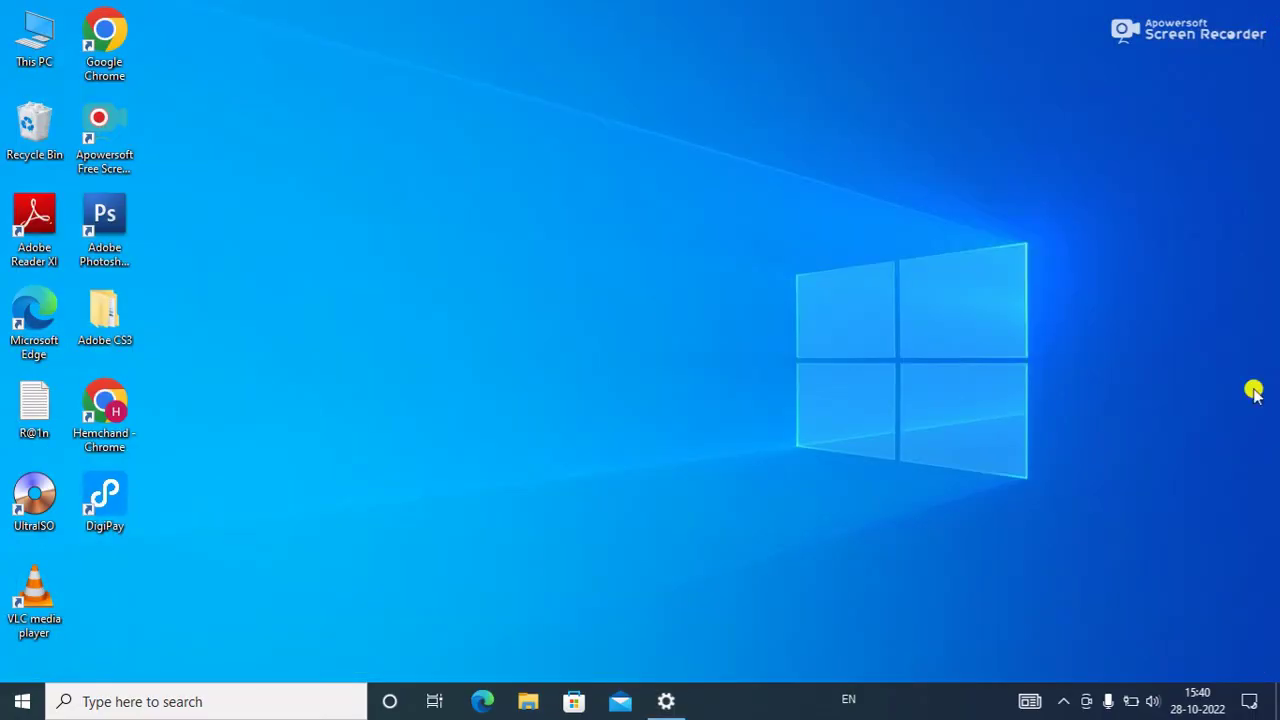
- Open the properties of the connected Wi-Fi network "realme 2 Pro"
click(1066, 703)
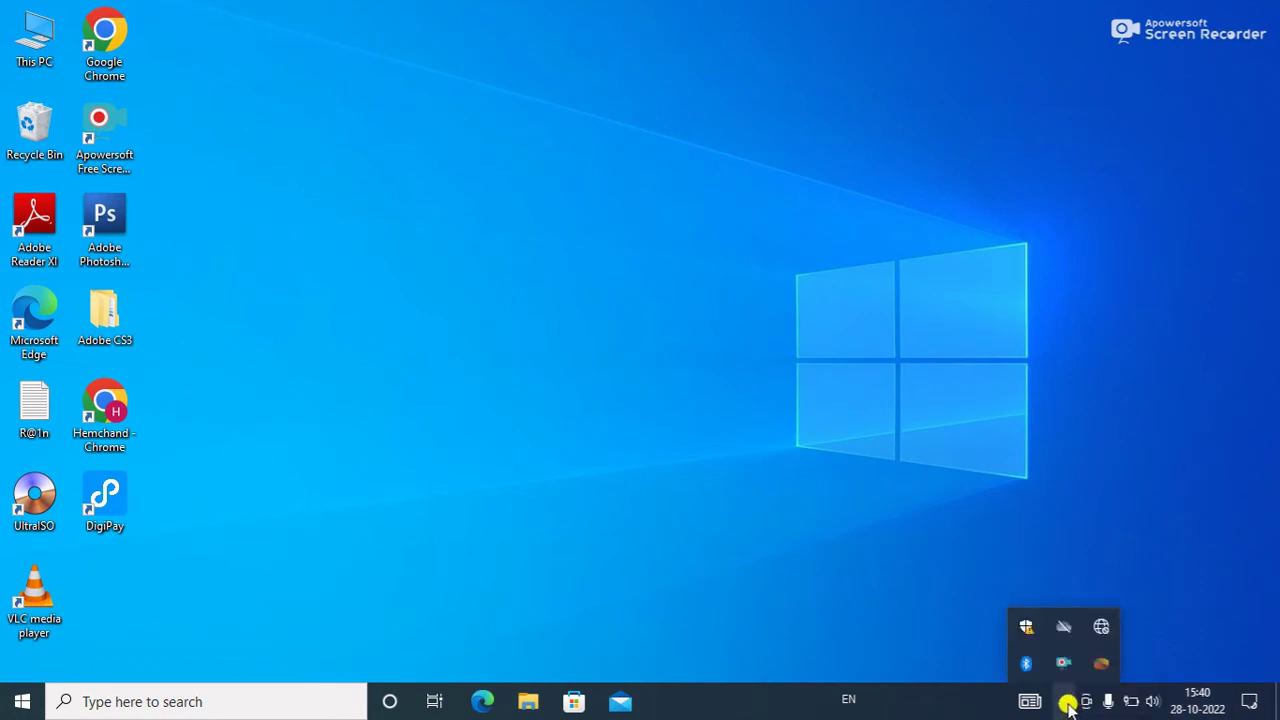
click(1100, 630)
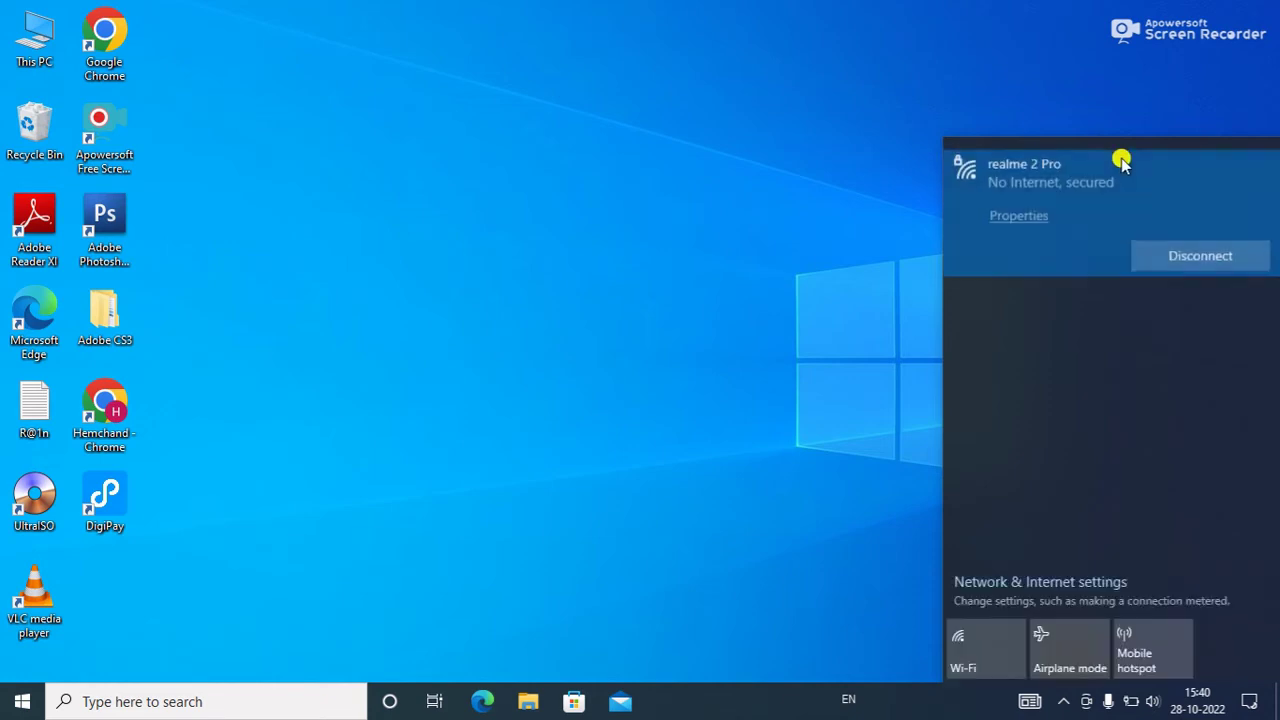
right_click(1073, 180)
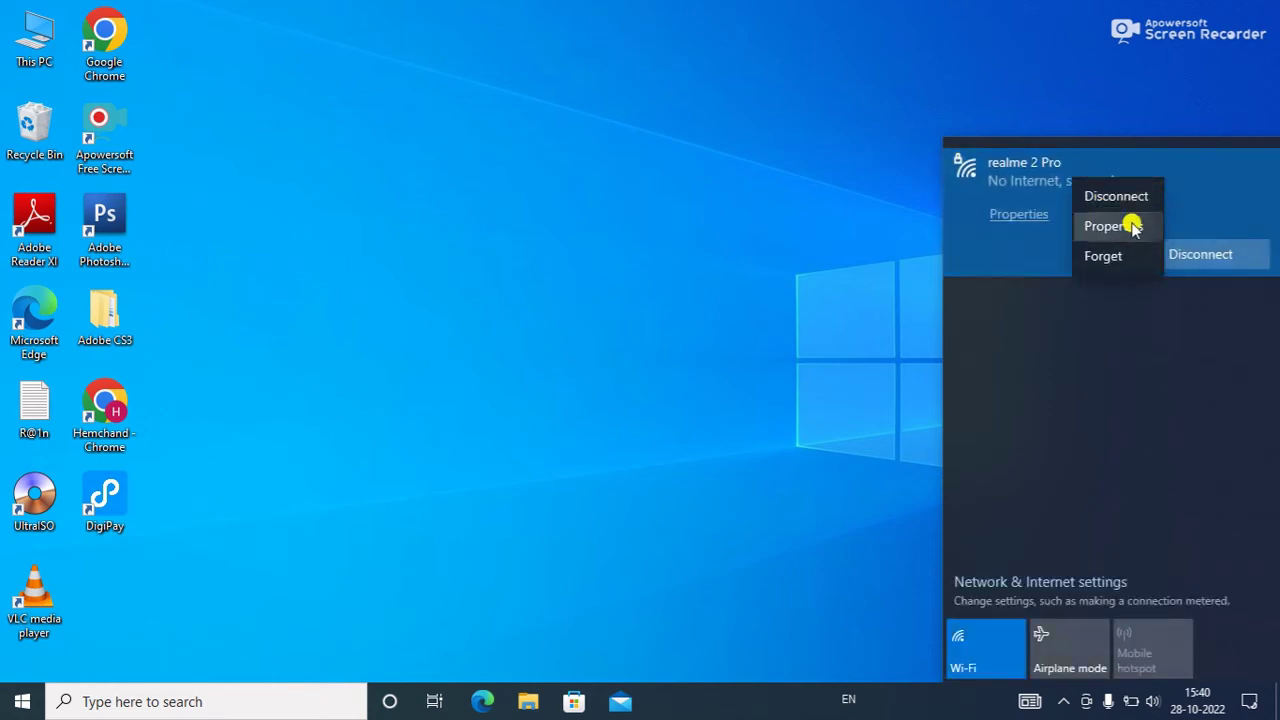
click(1112, 225)
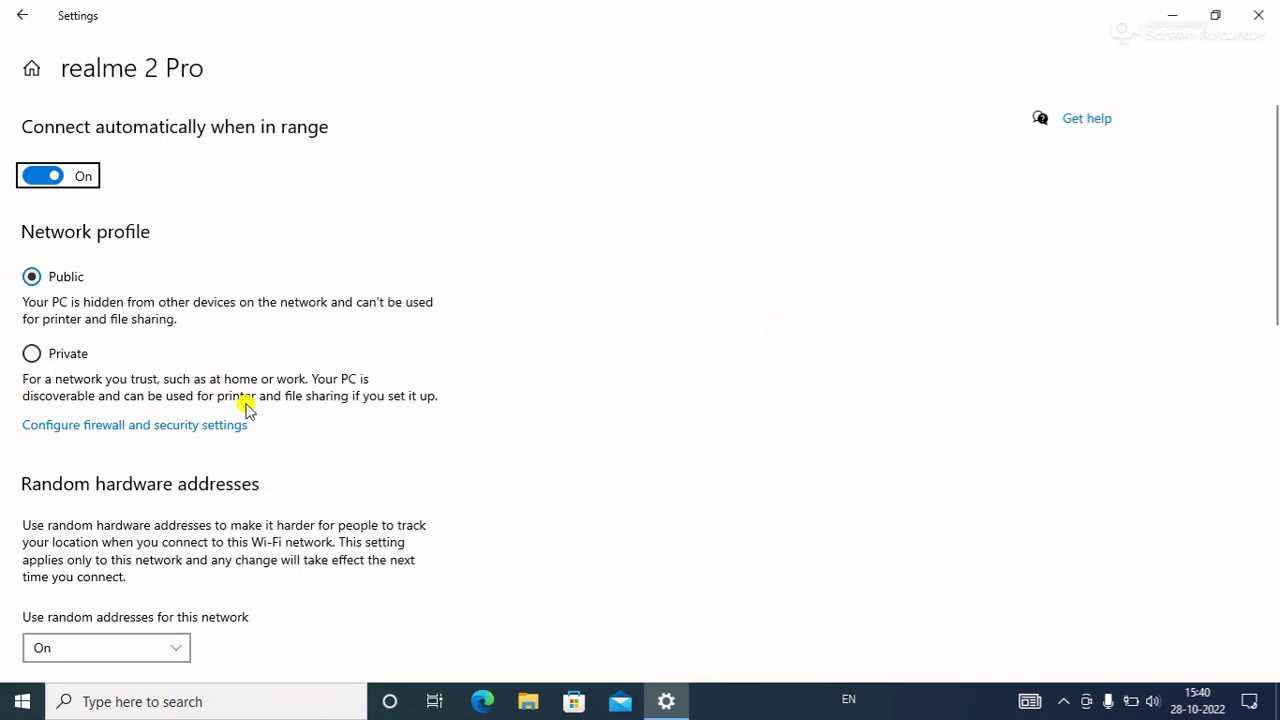
- Examine the network profile and metered connection settings of the Wi-Fi network
scroll(247, 408, down, 3)
scroll(247, 408, up, 3)
scroll(27, 310, down, 5)
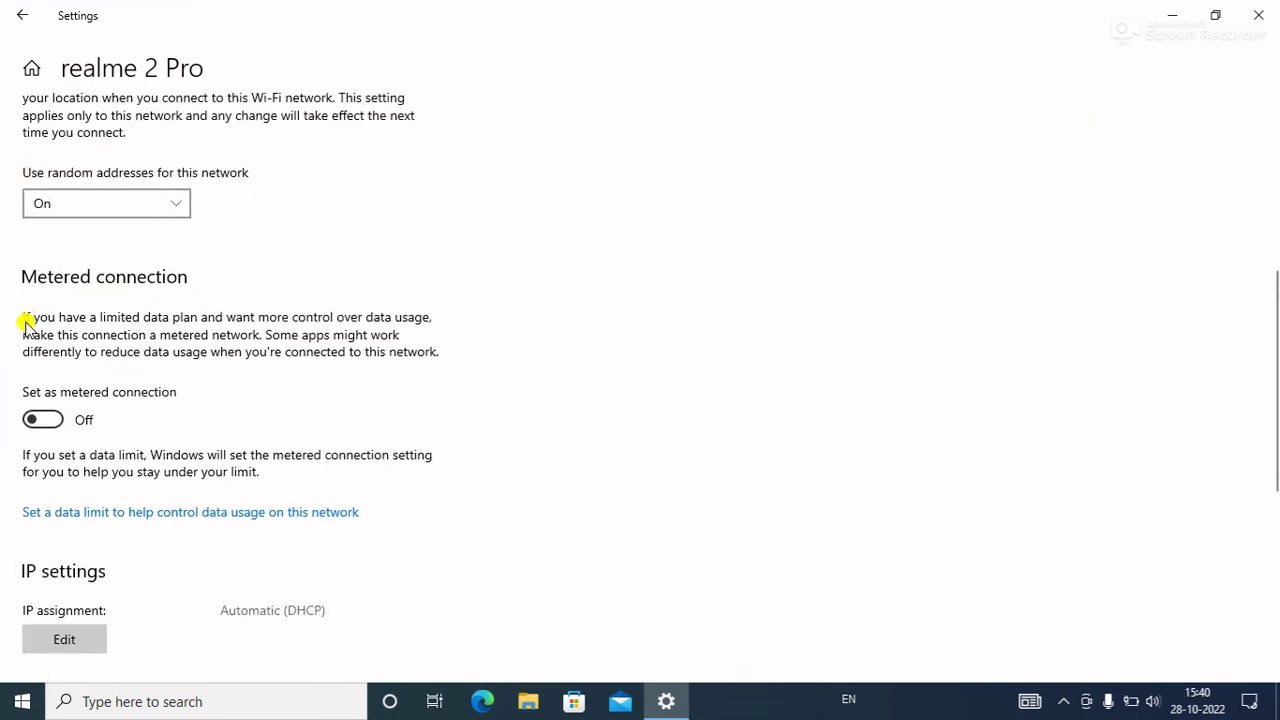
click(46, 420)
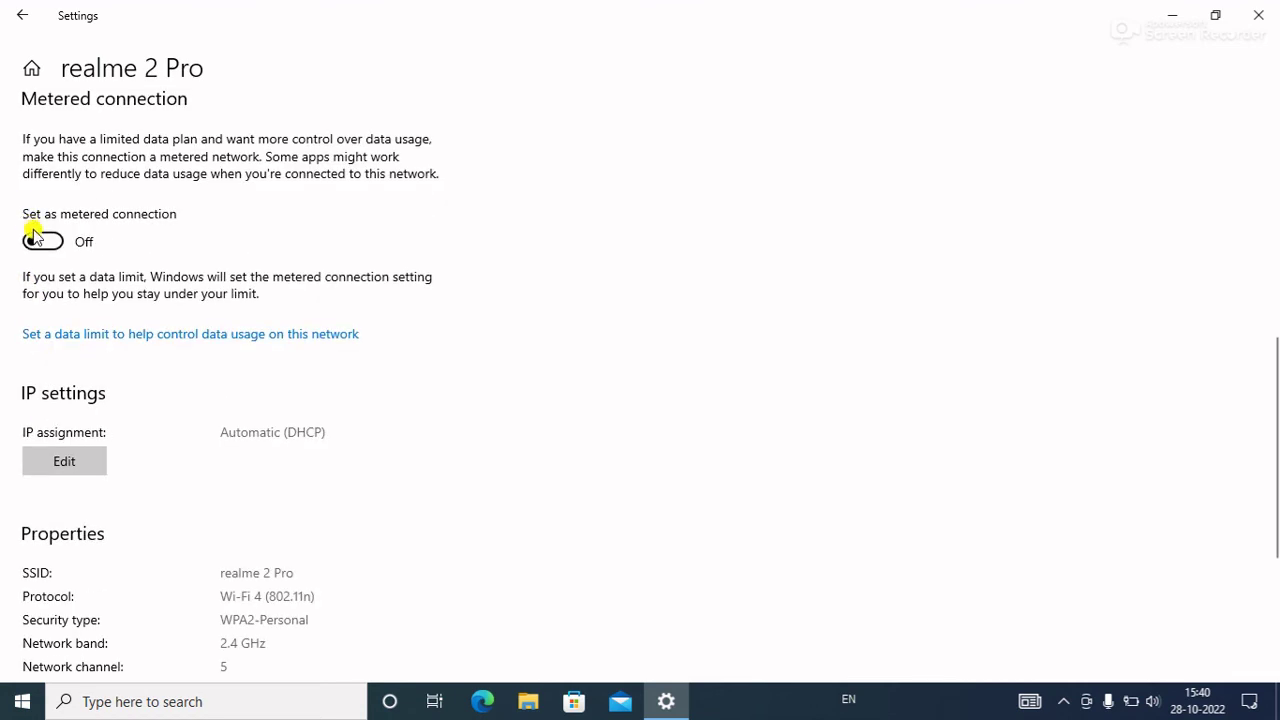
scroll(191, 357, up, 6)
scroll(191, 357, up, 1)
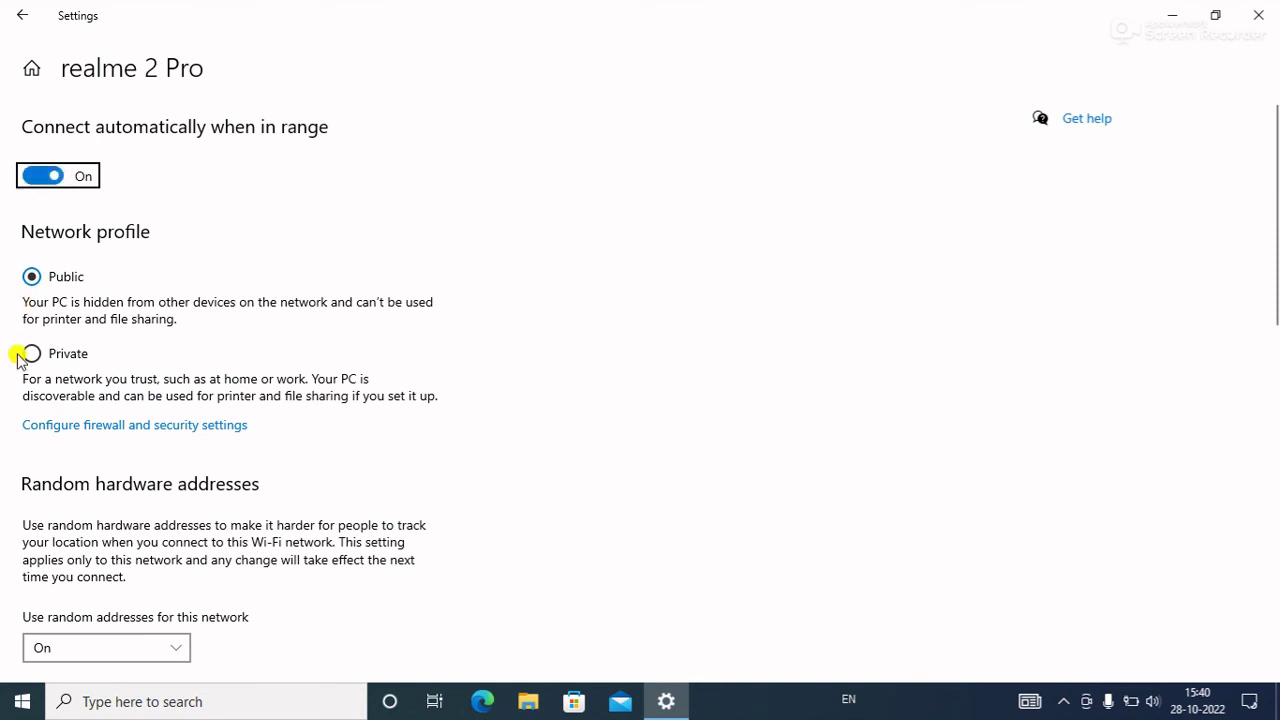
- Set "Use random addresses for this network" to Off and look through the network's remaining properties
scroll(30, 360, down, 3)
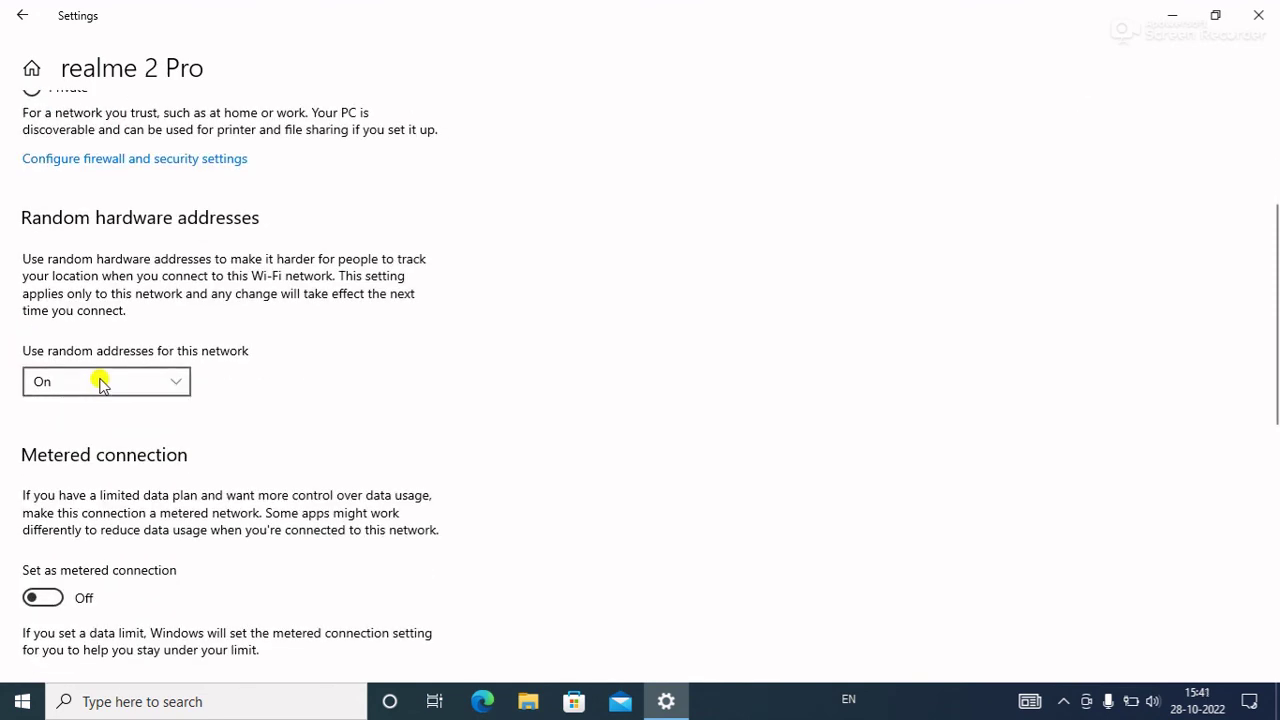
click(101, 385)
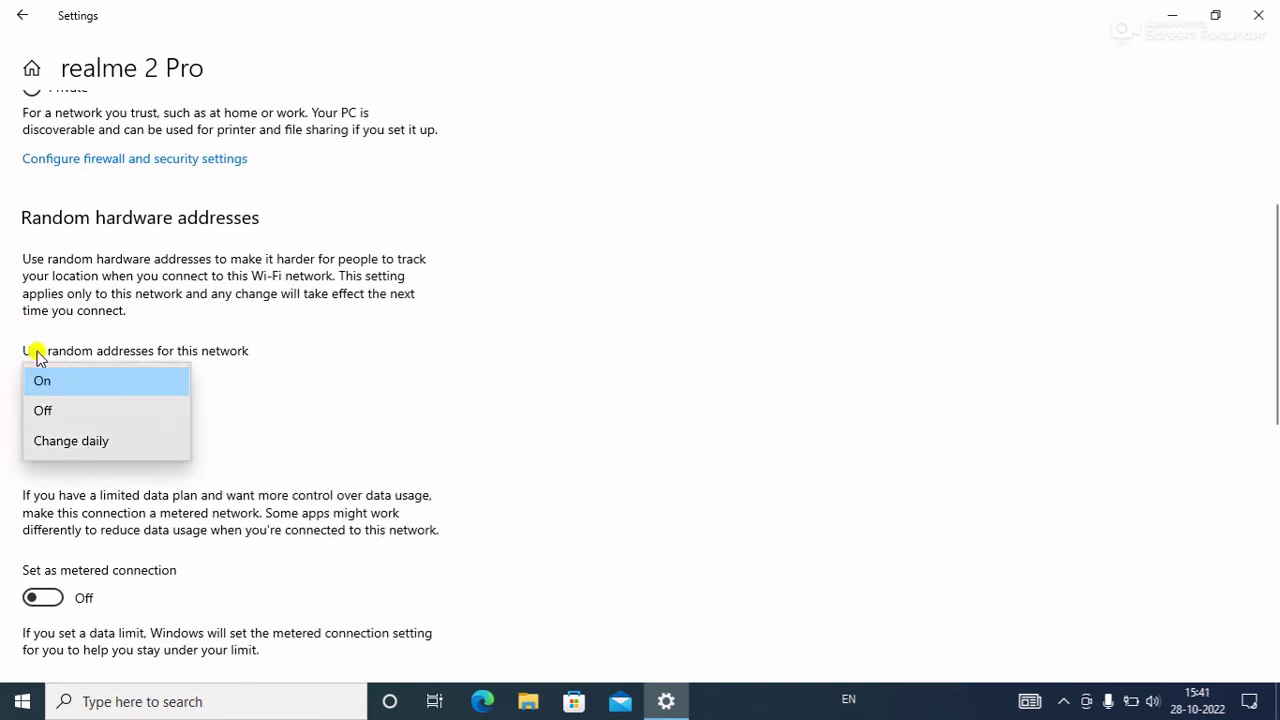
click(77, 418)
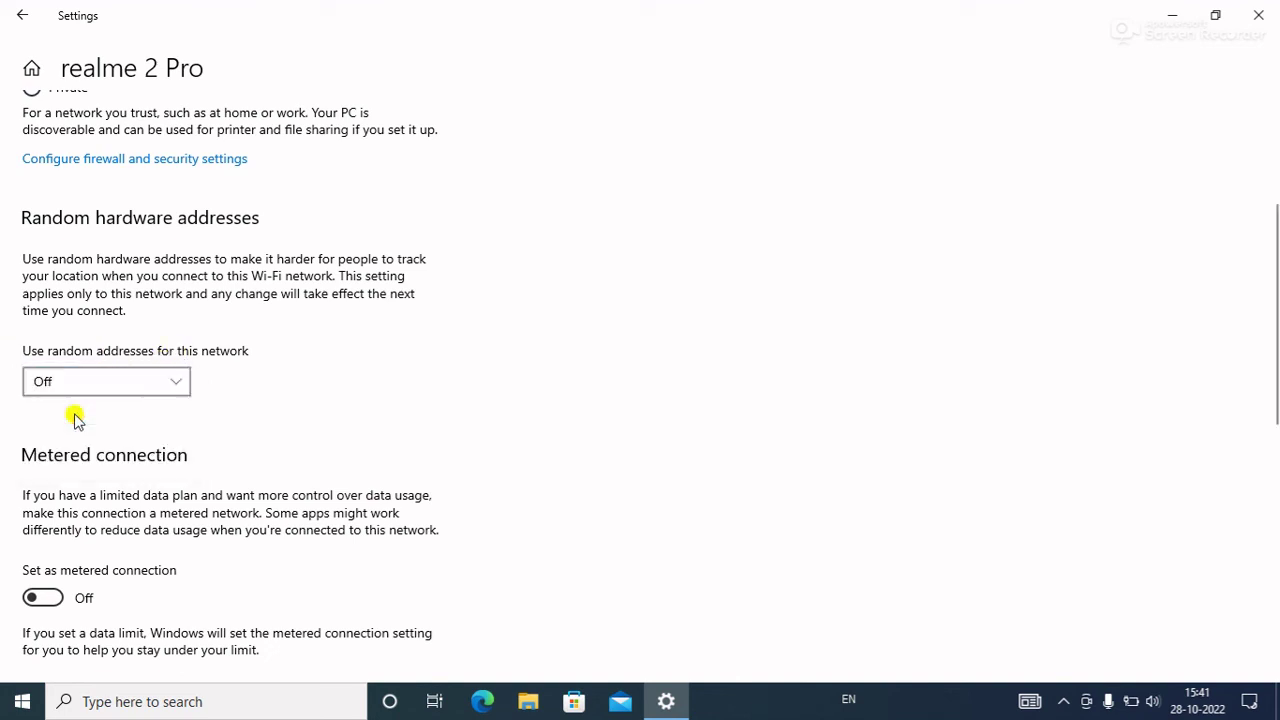
scroll(380, 412, down, 5)
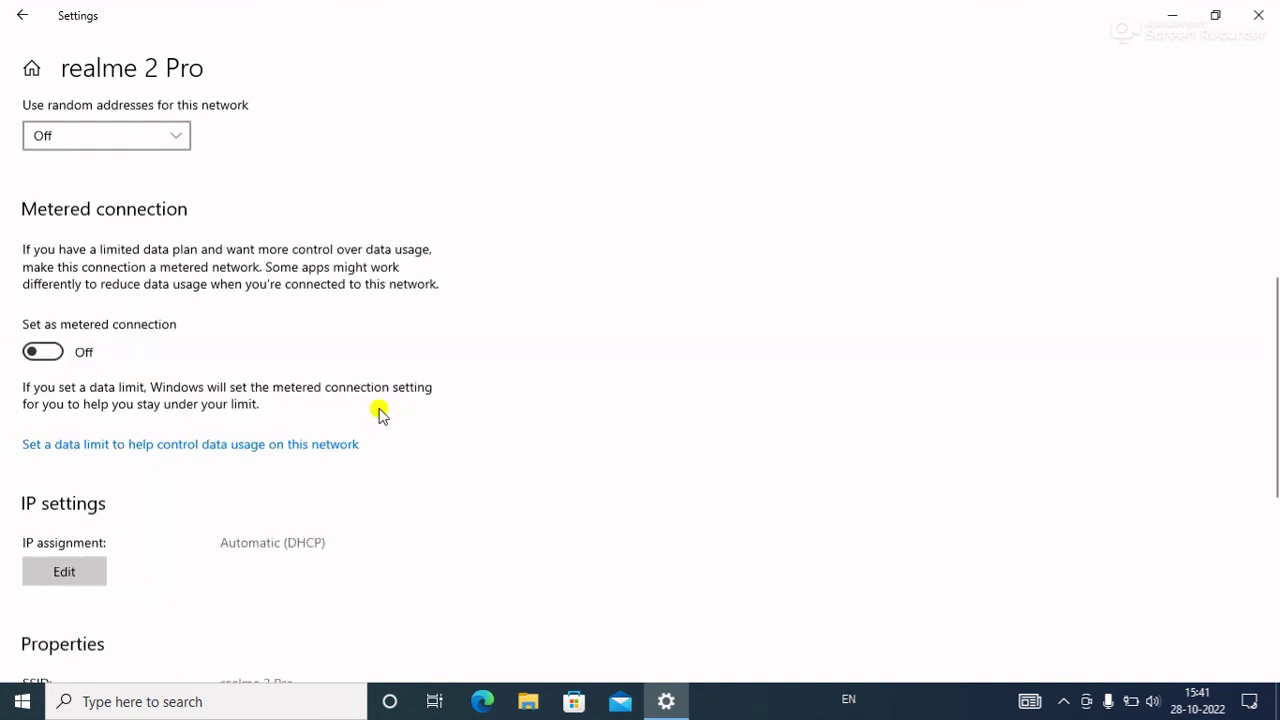
scroll(380, 412, down, 2)
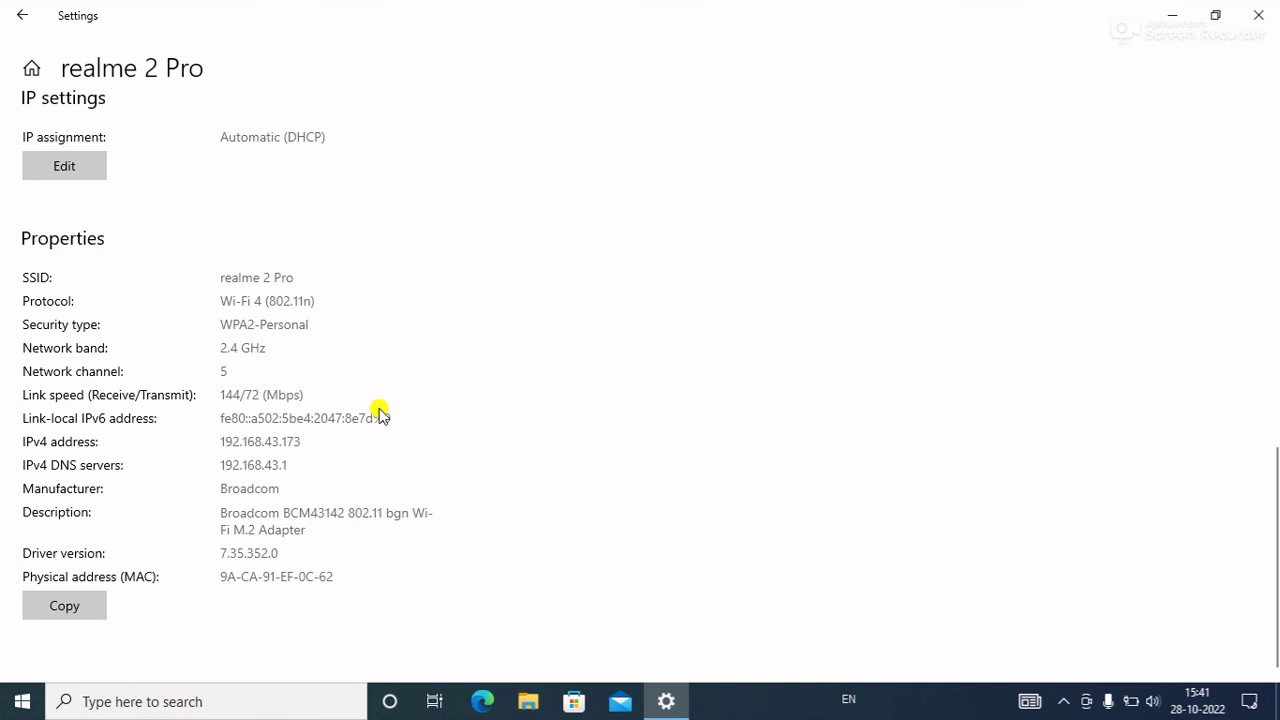
- Look back over the metered connection settings of the Wi-Fi network and close Settings
scroll(520, 163, up, 10)
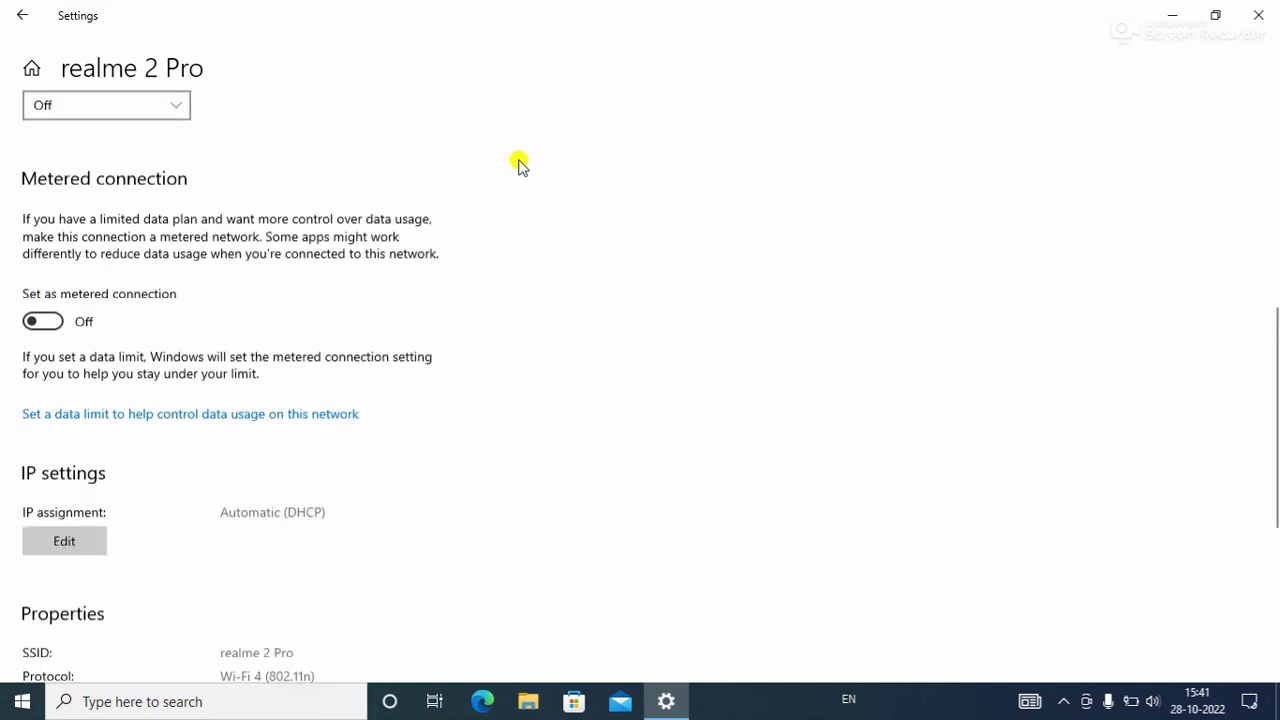
click(1258, 15)
- Refresh the Windows desktop several times in a row
right_click(575, 55)
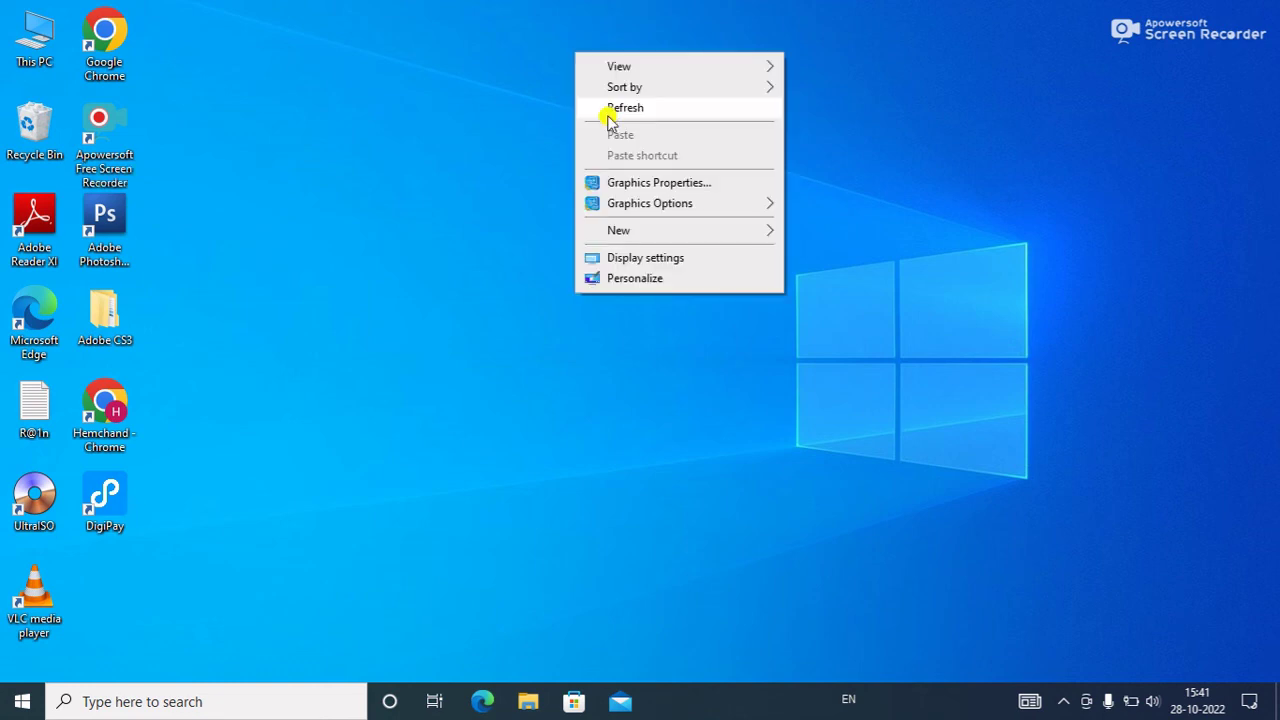
click(602, 108)
right_click(525, 62)
click(538, 72)
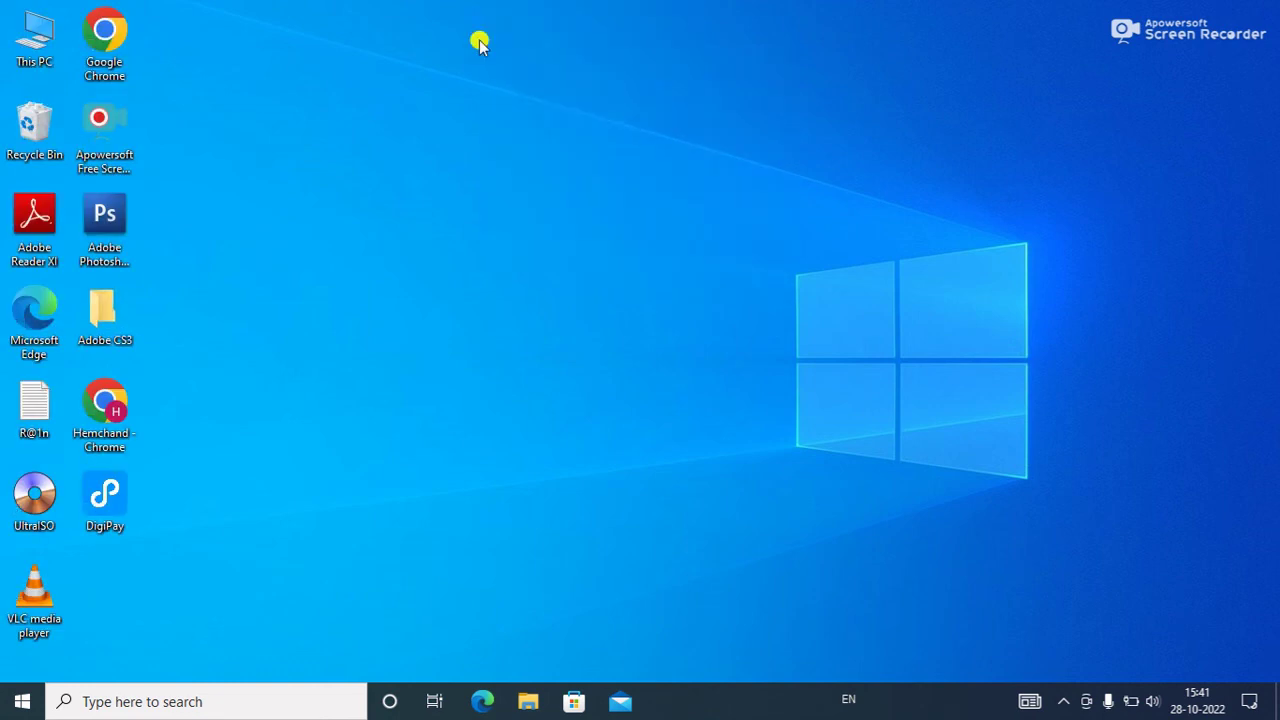
right_click(500, 60)
click(490, 62)
right_click(425, 5)
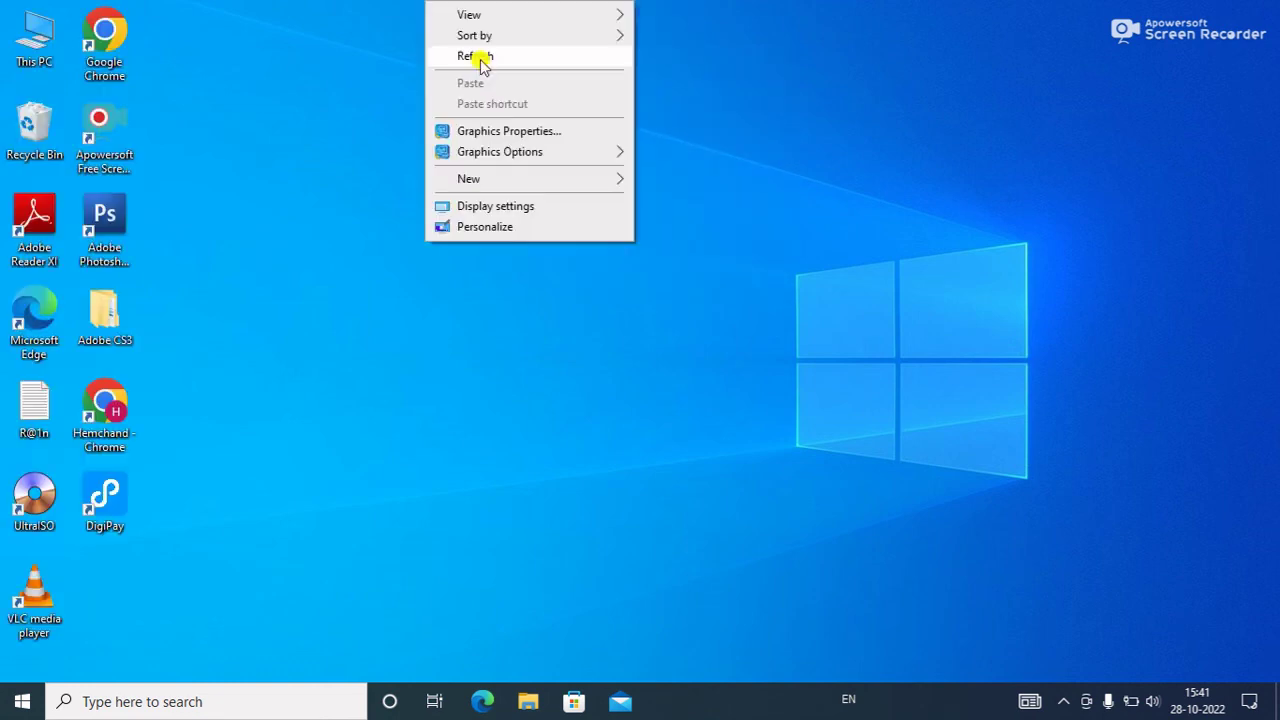
click(429, 54)
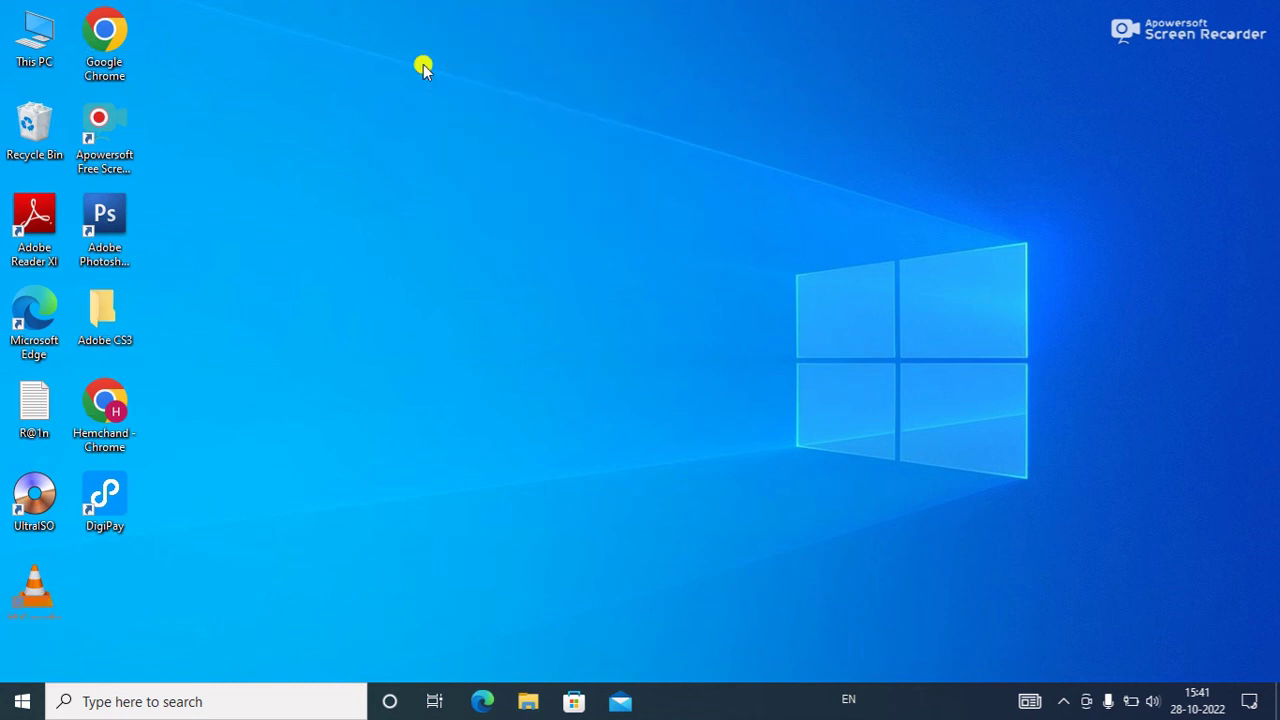
right_click(358, 2)
mouse_move(392, 38)
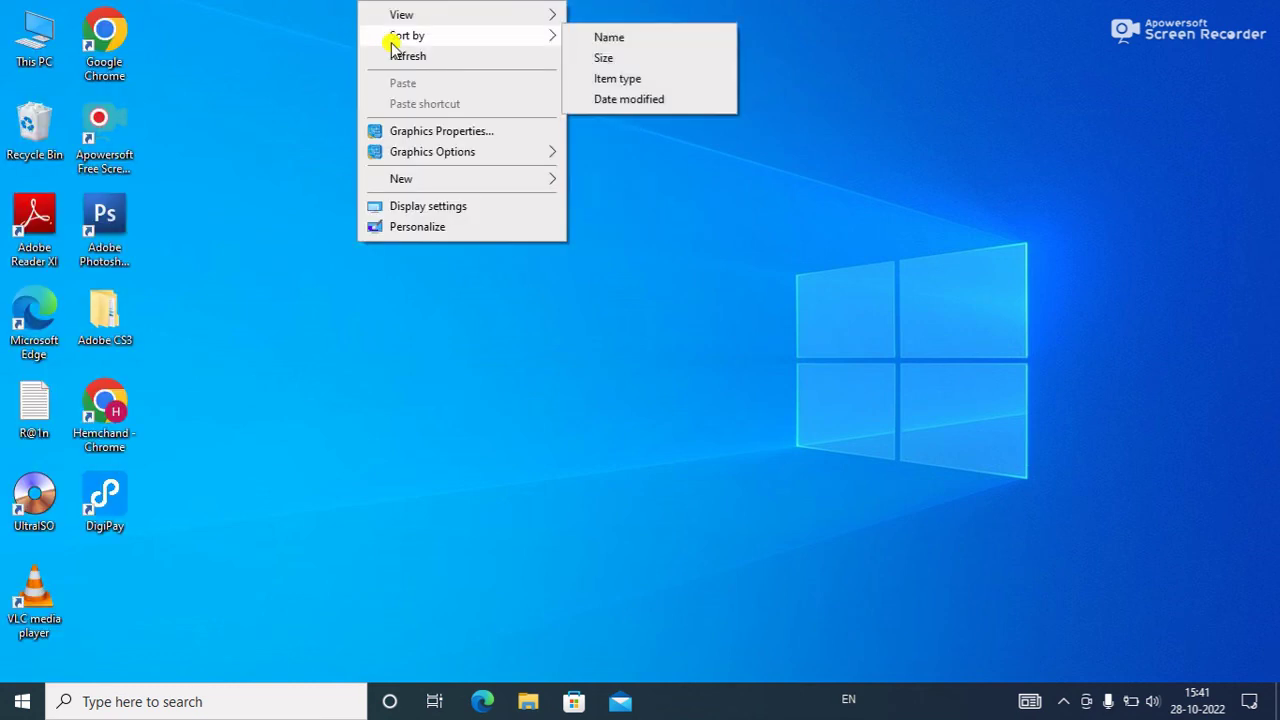